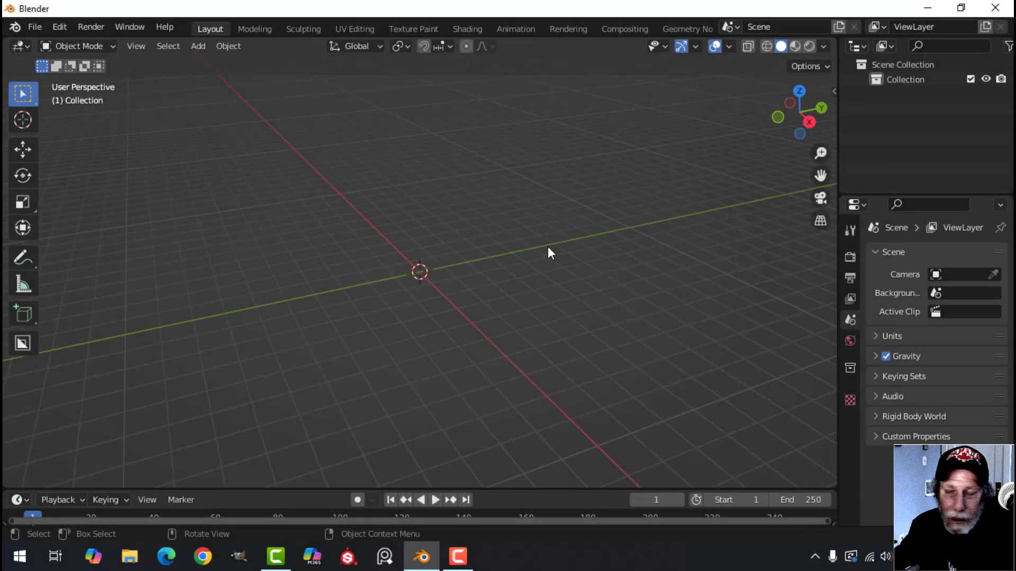
Add a mesh cylinder at the world origin in front orthographic view.
{"action": "middle_click_drag", "start_coordinate": [548, 247], "coordinate": [513, 260]}
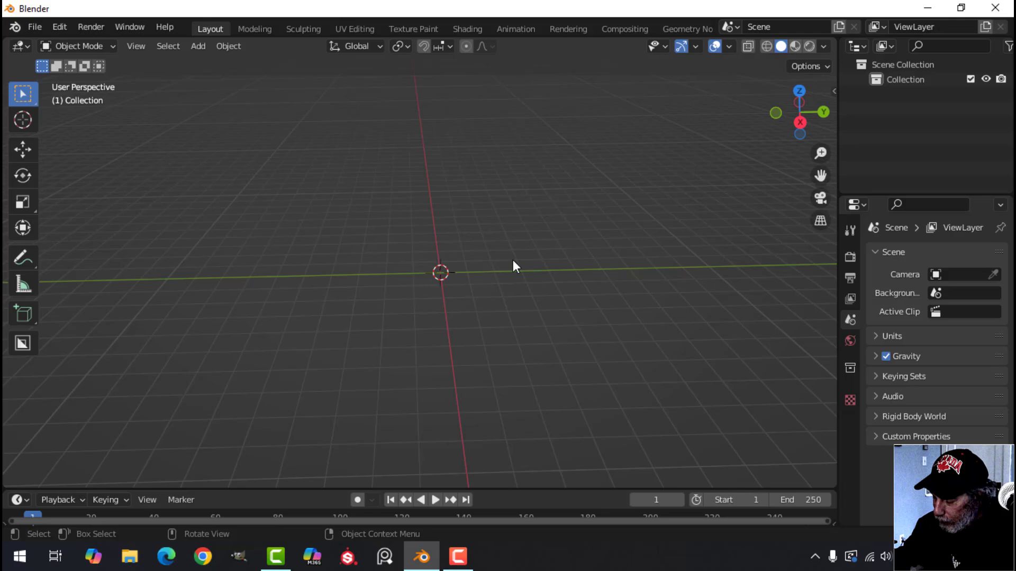
{"action": "key", "text": "KP_1"}
{"action": "key", "text": "shift+a"}
{"action": "mouse_move", "coordinate": [446, 221]}
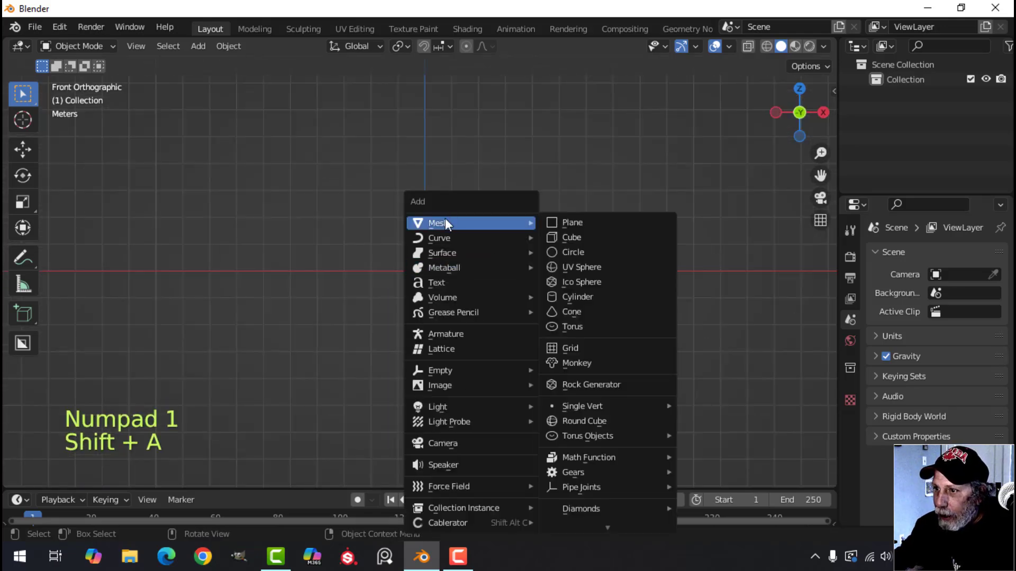
{"action": "left_click", "coordinate": [582, 296]}
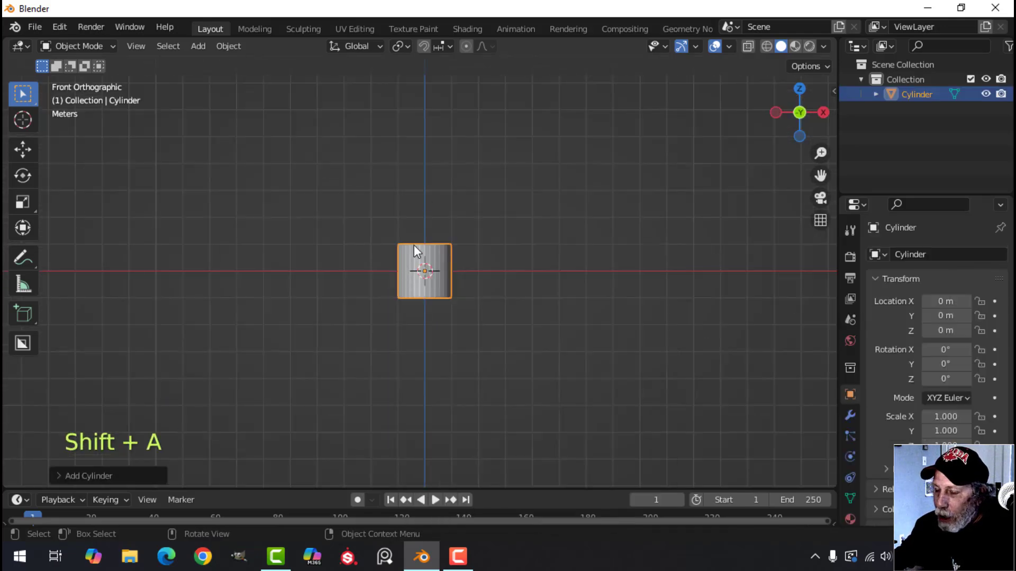
Enter Edit Mode on the cylinder and enable the Move gizmo in the viewport.
{"action": "scroll", "coordinate": [478, 256], "scroll_direction": "up", "scroll_amount": 3}
{"action": "key", "text": "Tab"}
{"action": "middle_click_drag", "start_coordinate": [549, 253], "coordinate": [531, 239]}
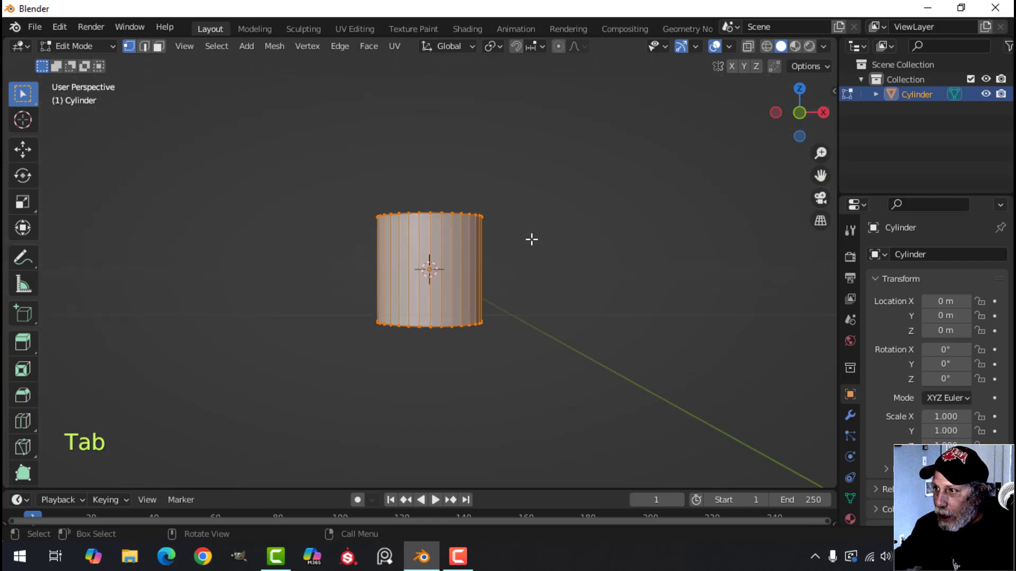
{"action": "left_click", "coordinate": [695, 46]}
{"action": "left_click", "coordinate": [642, 190]}
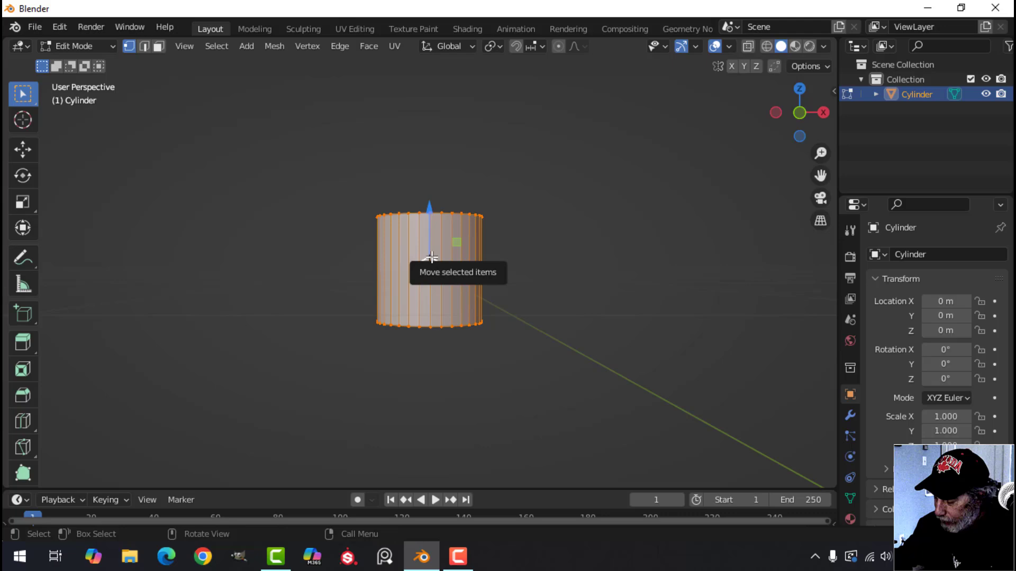
Stretch the whole cylinder mesh along Z to about 2.7 times its height.
{"action": "key", "text": "KP_1"}
{"action": "key", "text": "s"}
{"action": "key", "text": "z"}
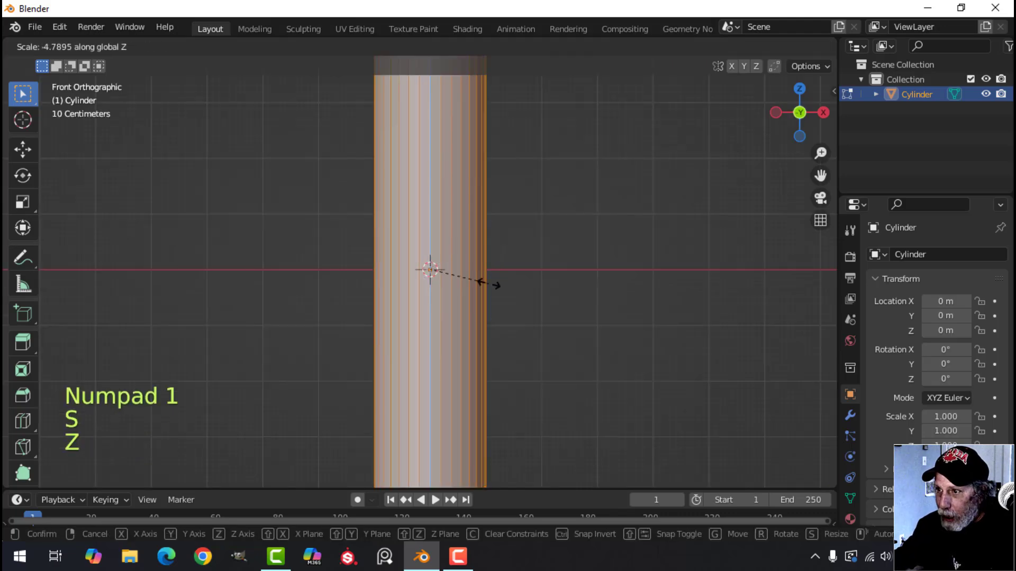
{"action": "left_click", "coordinate": [492, 254]}
{"action": "scroll", "coordinate": [524, 257], "scroll_direction": "down", "scroll_amount": 2}
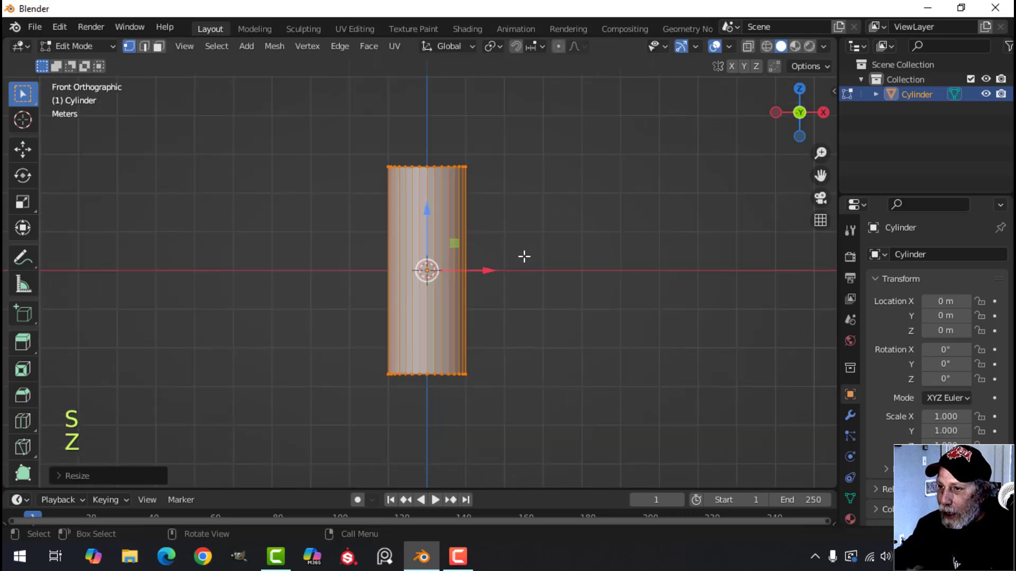
Select only the cylinder's top face and snap the 3D cursor to it.
{"action": "mouse_move", "coordinate": [524, 257]}
{"action": "middle_mouse_down"}
{"action": "mouse_move", "coordinate": [529, 272]}
{"action": "mouse_move", "coordinate": [490, 270]}
{"action": "mouse_move", "coordinate": [527, 247]}
{"action": "middle_mouse_up"}
{"action": "key", "text": "alt+a"}
{"action": "key", "text": "KP_1"}
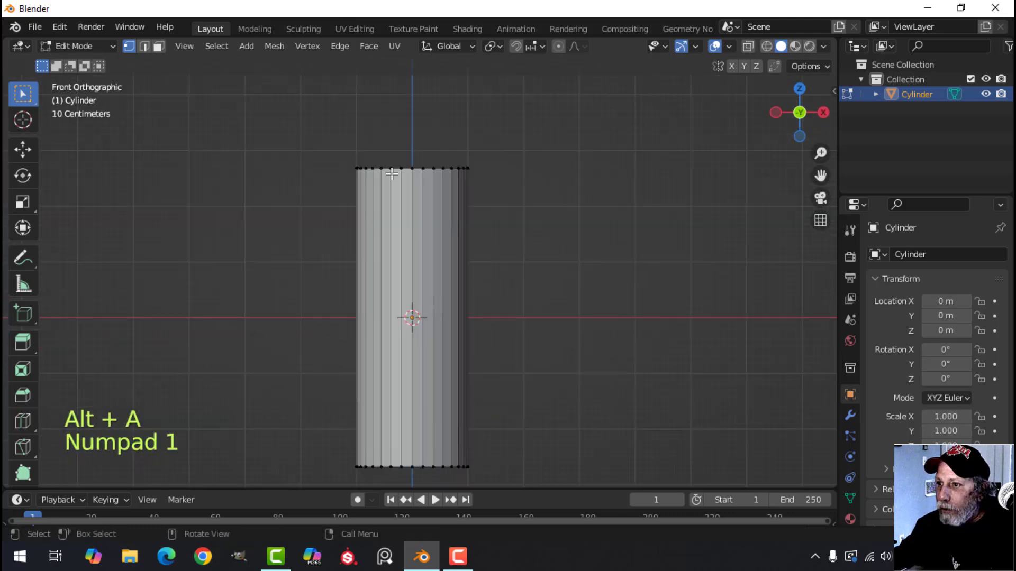
{"action": "middle_click_drag", "start_coordinate": [491, 125], "coordinate": [507, 234], "text": "shift"}
{"action": "key", "text": "3"}
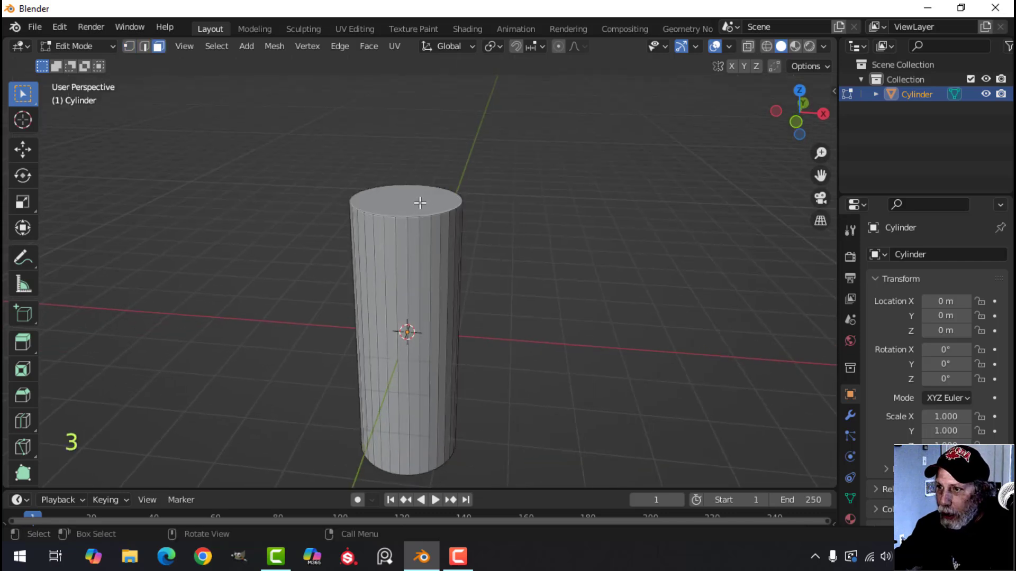
{"action": "left_click", "coordinate": [414, 201]}
{"action": "middle_click_drag", "start_coordinate": [414, 200], "coordinate": [540, 220]}
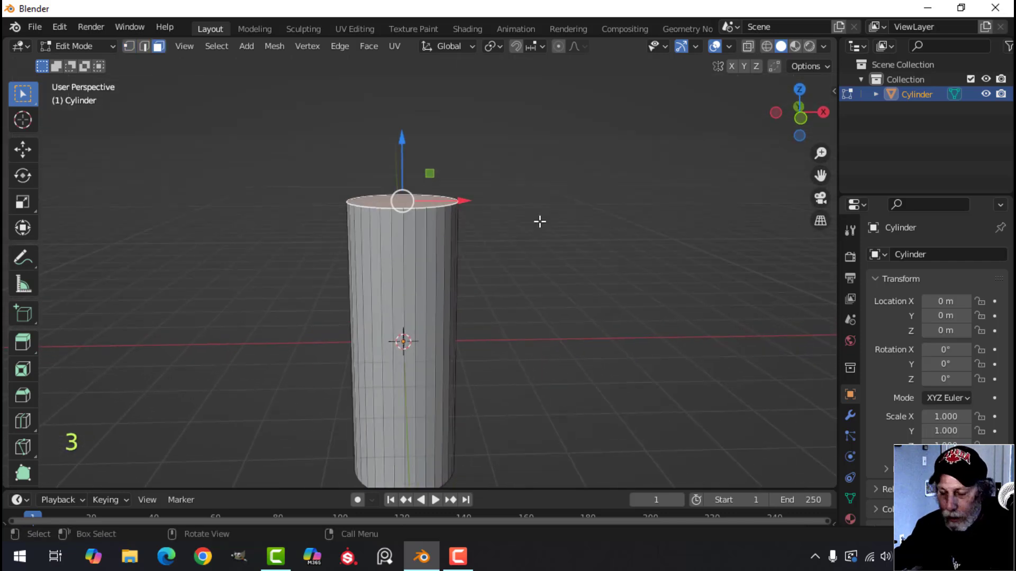
{"action": "key", "text": "shift+s"}
{"action": "left_click", "coordinate": [505, 306]}
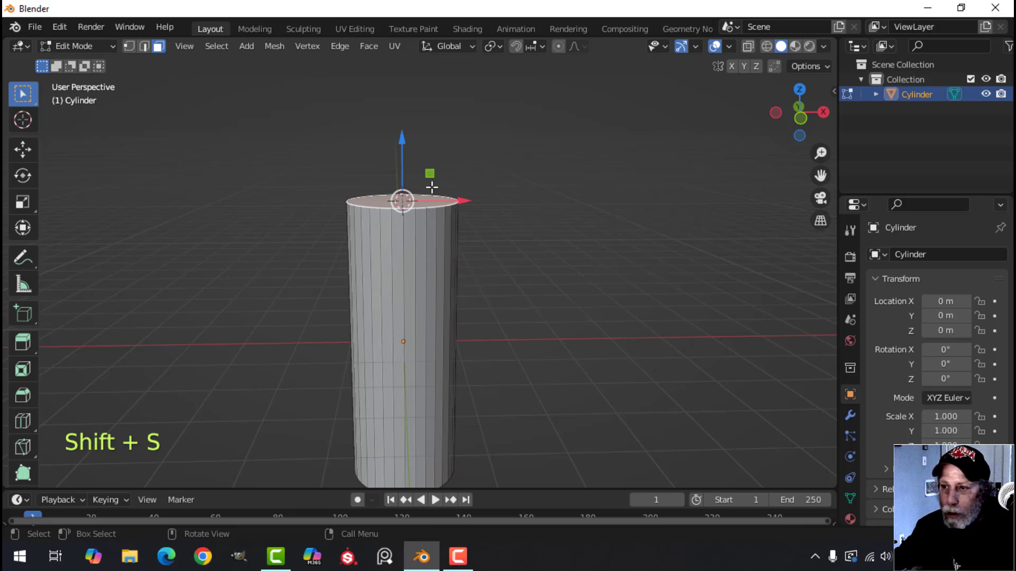
Offset the 3D cursor sideways from the cylinder by setting its X location to 2.9 m.
{"action": "key", "text": "KP_1"}
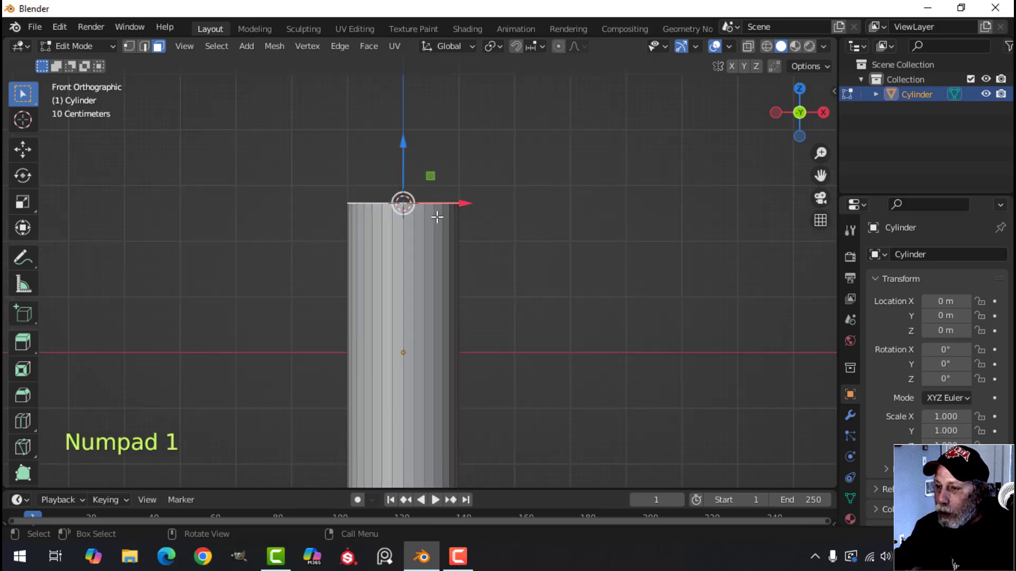
{"action": "middle_click_drag", "start_coordinate": [524, 219], "coordinate": [481, 231], "text": "shift"}
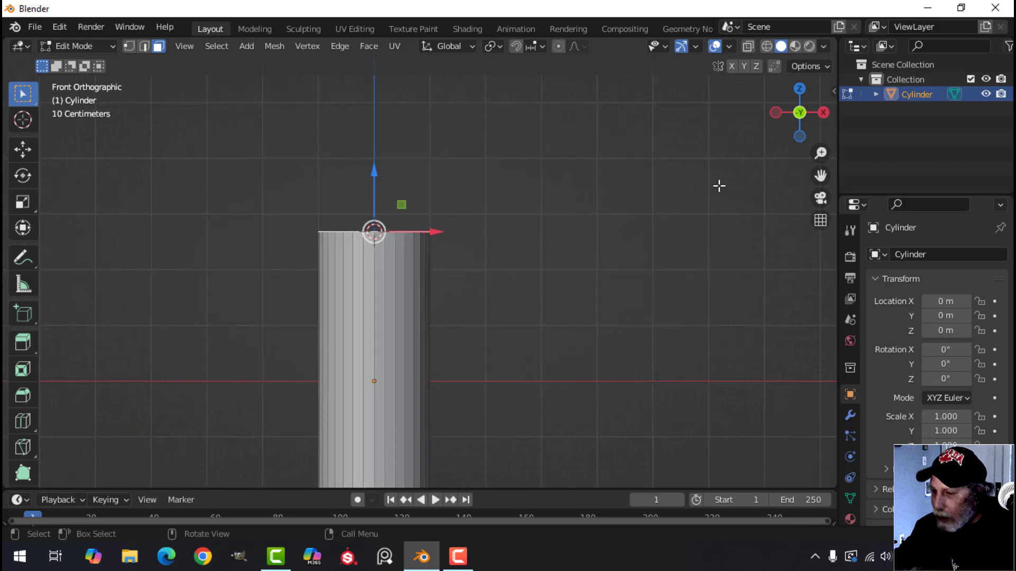
{"action": "key", "text": "n"}
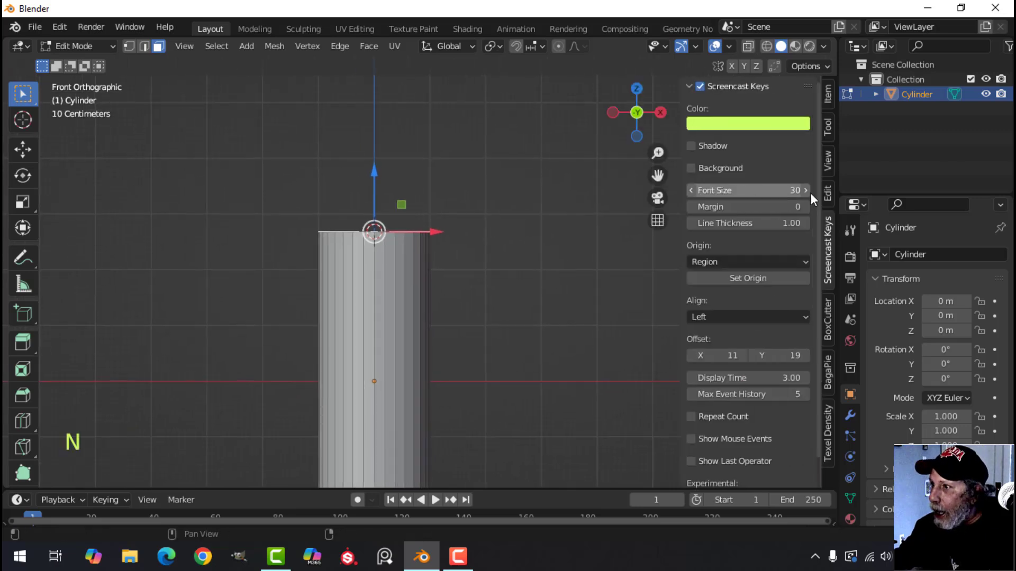
{"action": "left_click", "coordinate": [828, 95]}
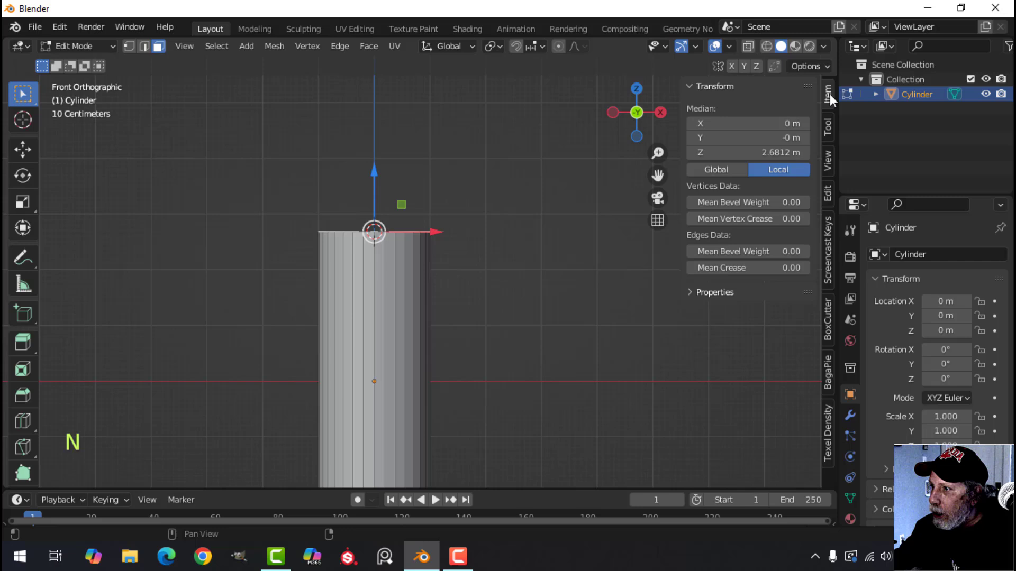
{"action": "left_click", "coordinate": [828, 161]}
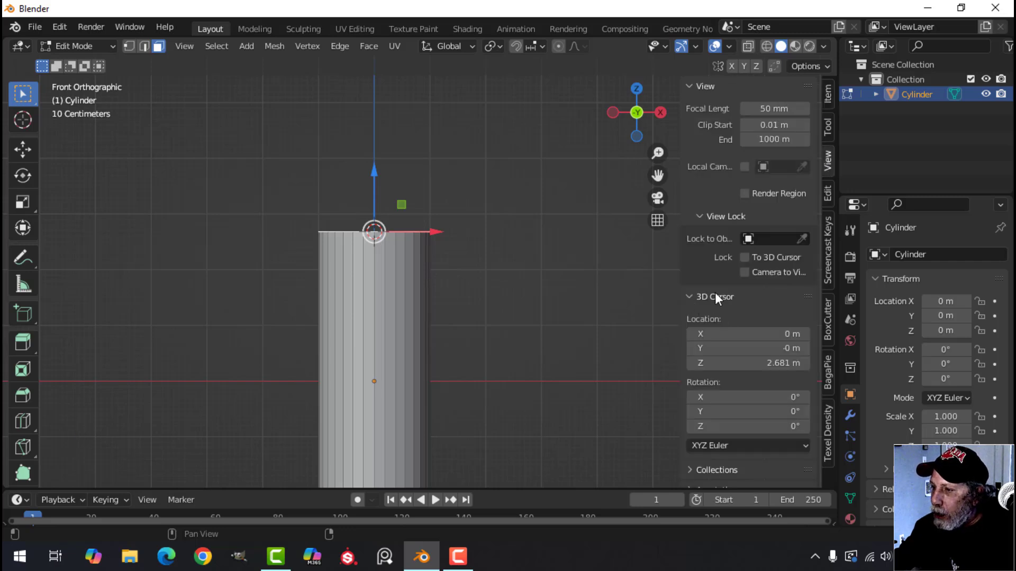
{"action": "scroll", "coordinate": [647, 299], "scroll_direction": "down", "scroll_amount": 1}
{"action": "middle_click_drag", "start_coordinate": [519, 291], "coordinate": [504, 229], "text": "shift"}
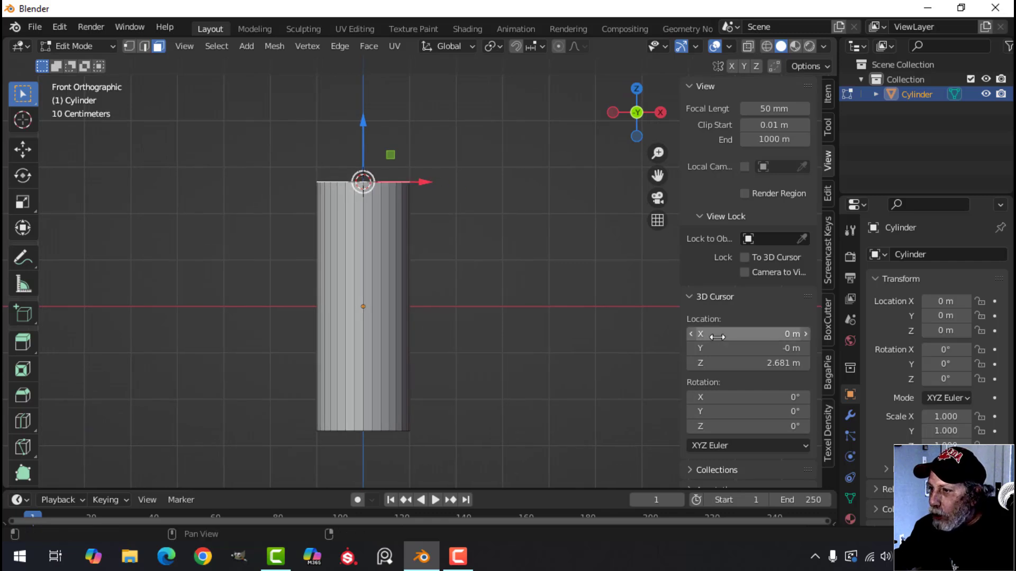
{"action": "left_click_drag", "start_coordinate": [746, 333], "coordinate": [810, 334]}
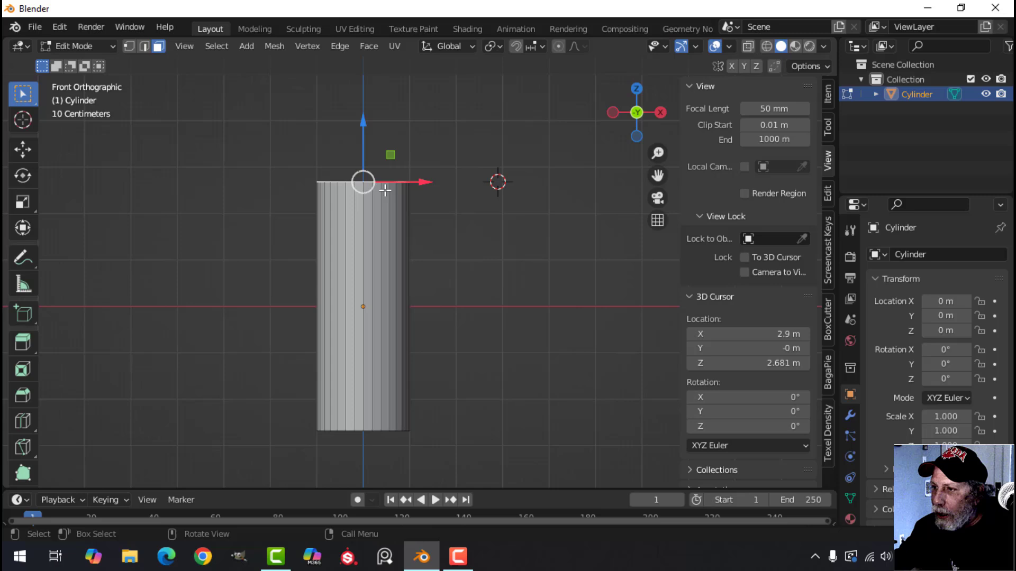
{"action": "key", "text": "n"}
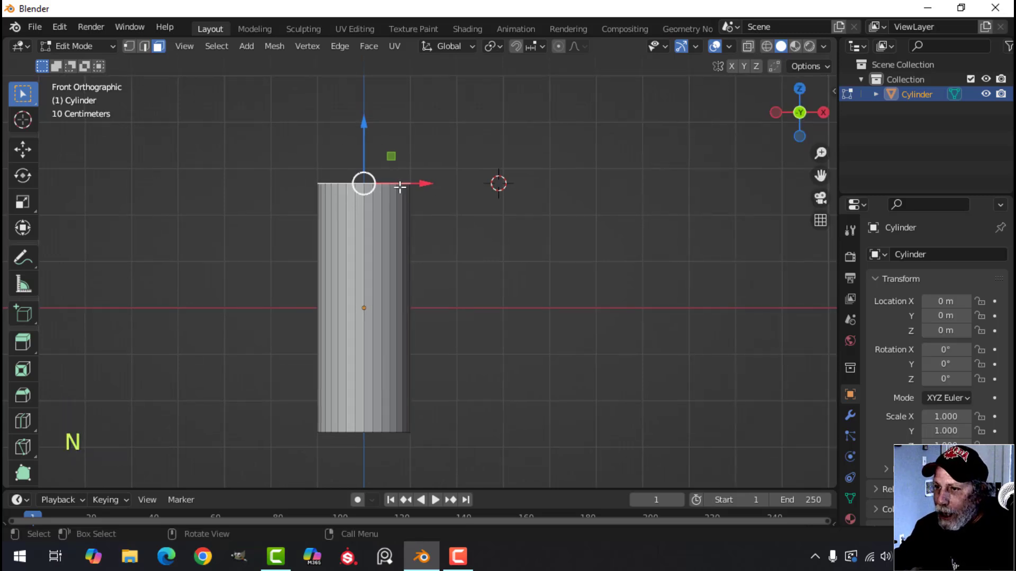
Spin the top face about the Y axis around the 3D cursor, roughly a quarter turn with 12 steps, away from the cylinder.
{"action": "scroll", "coordinate": [20, 310], "scroll_direction": "down", "scroll_amount": 5}
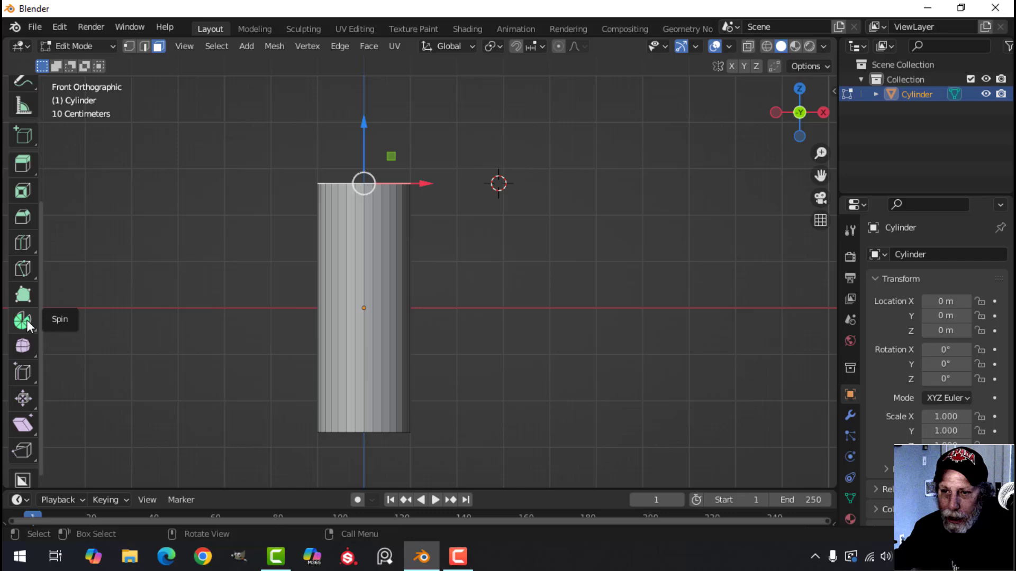
{"action": "left_click", "coordinate": [27, 321]}
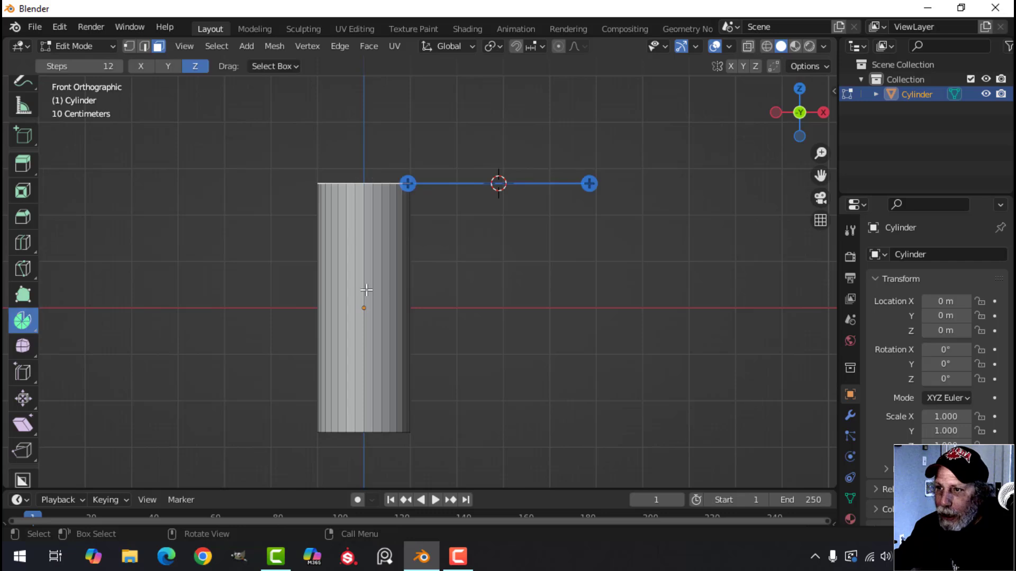
{"action": "left_click", "coordinate": [167, 65]}
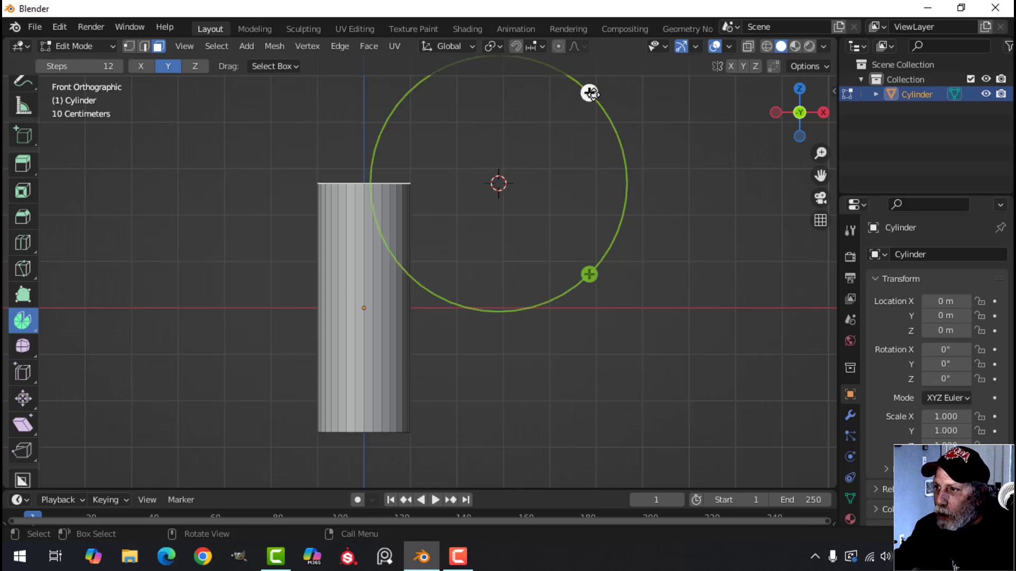
{"action": "left_click_drag", "start_coordinate": [590, 93], "coordinate": [556, 240]}
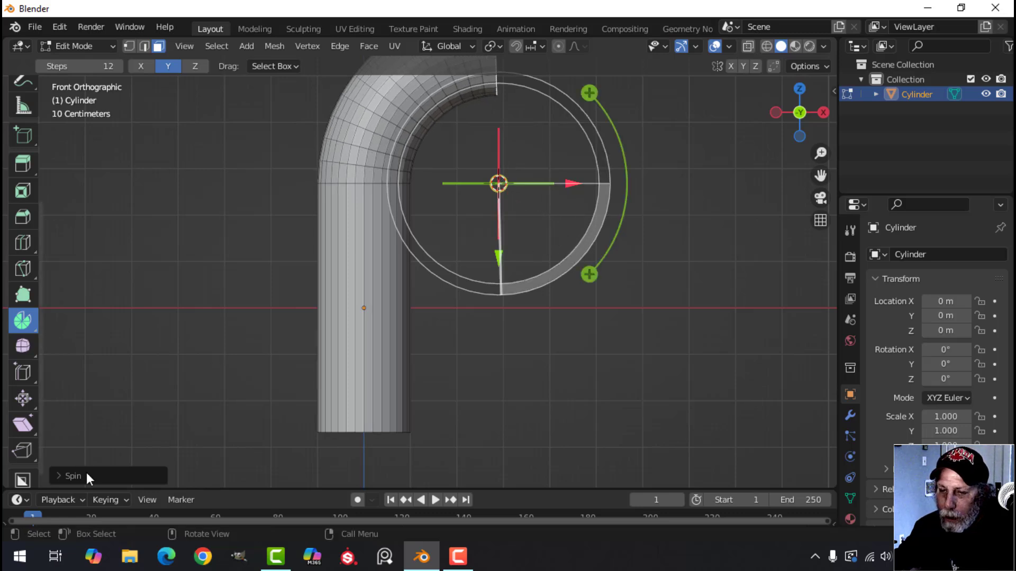
Try 6 steps for the Spin bend, and settle on 8 steps.
{"action": "left_click", "coordinate": [87, 473]}
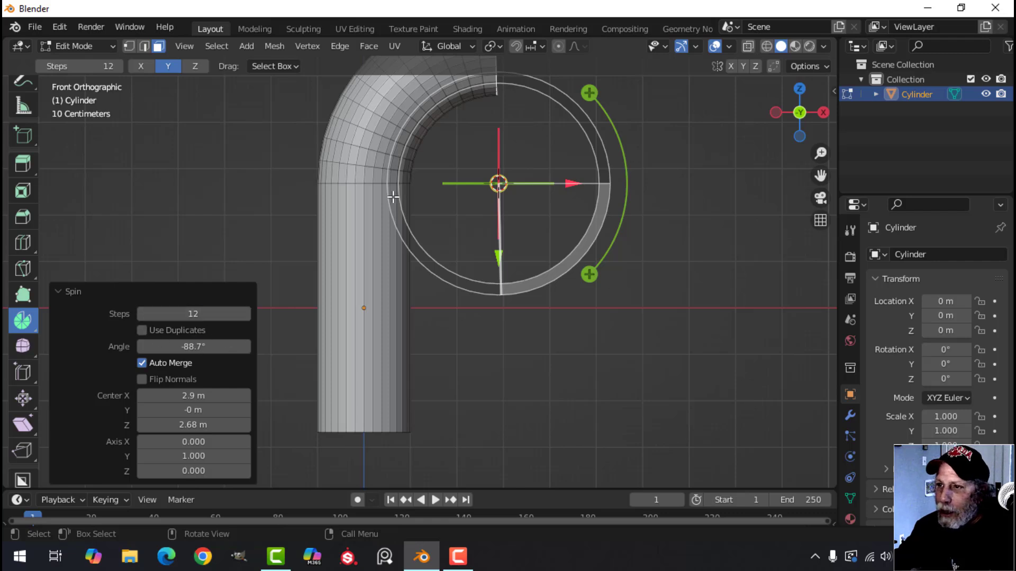
{"action": "middle_click_drag", "start_coordinate": [656, 163], "coordinate": [663, 231], "text": "shift"}
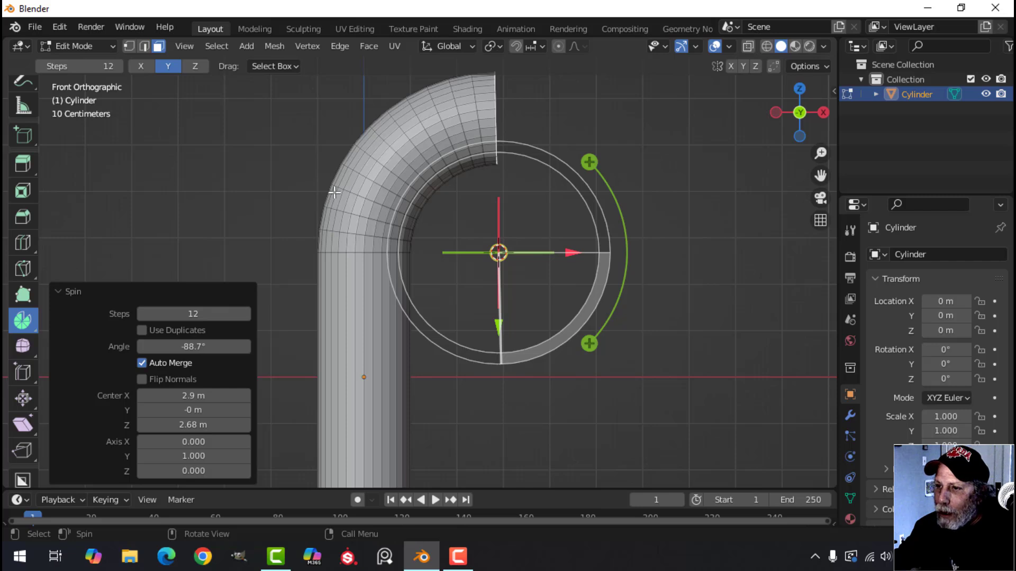
{"action": "left_click", "coordinate": [188, 313]}
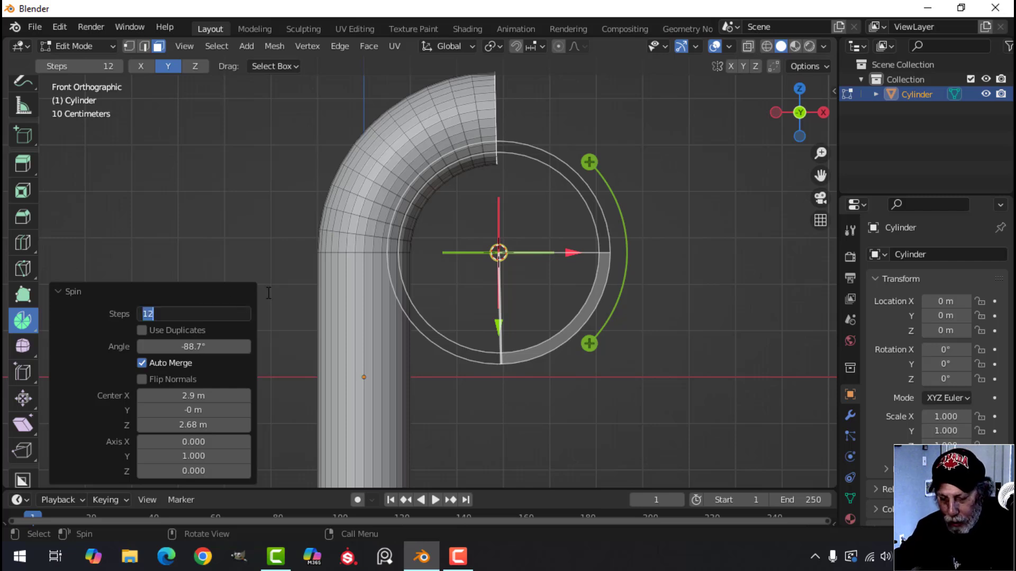
{"action": "key", "text": "Return"}
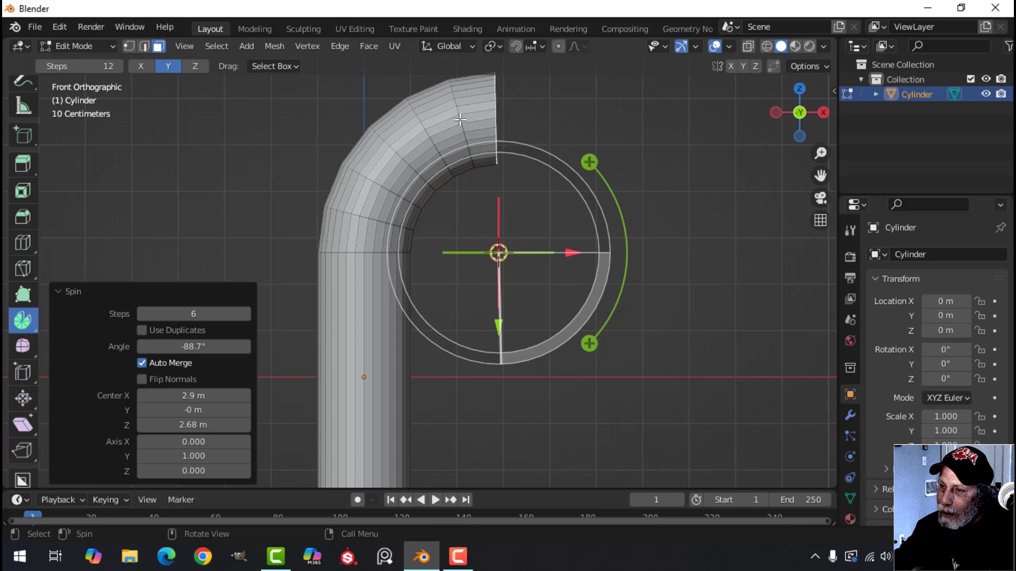
{"action": "left_click", "coordinate": [206, 314]}
{"action": "key", "text": "Return"}
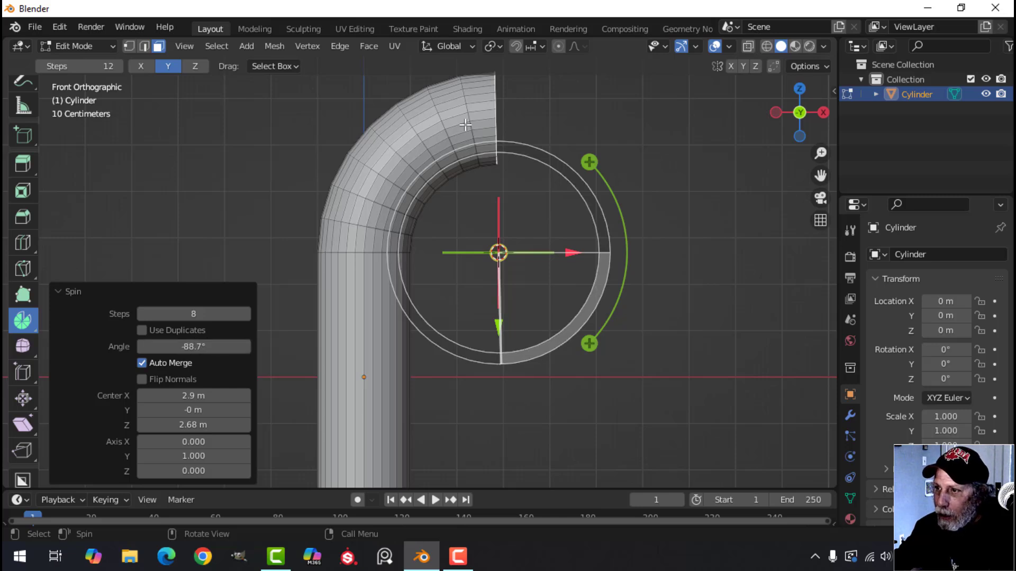
Try a Spin angle of 90°.
{"action": "left_click", "coordinate": [206, 347]}
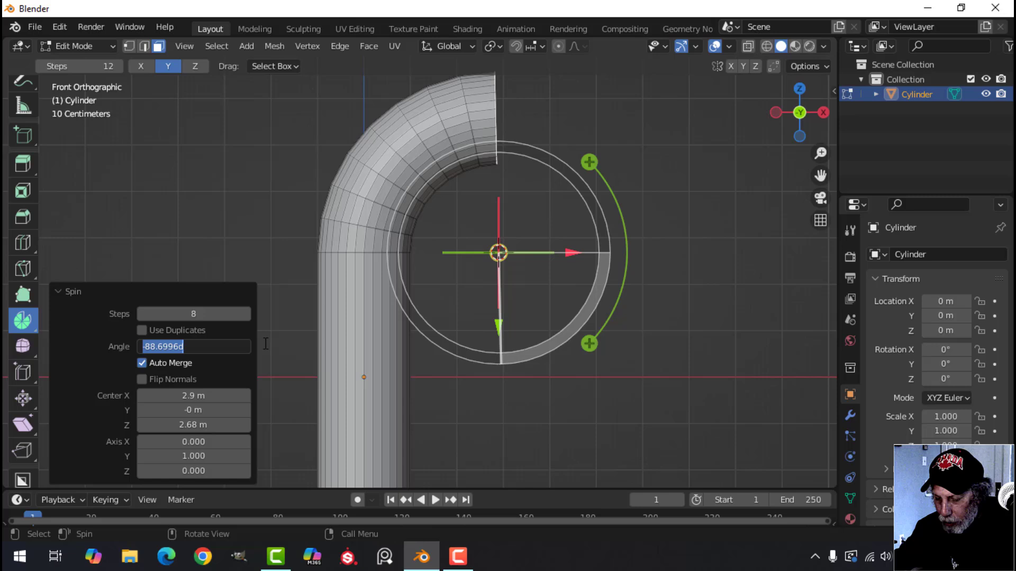
{"action": "type", "text": "90"}
{"action": "key", "text": "Return"}
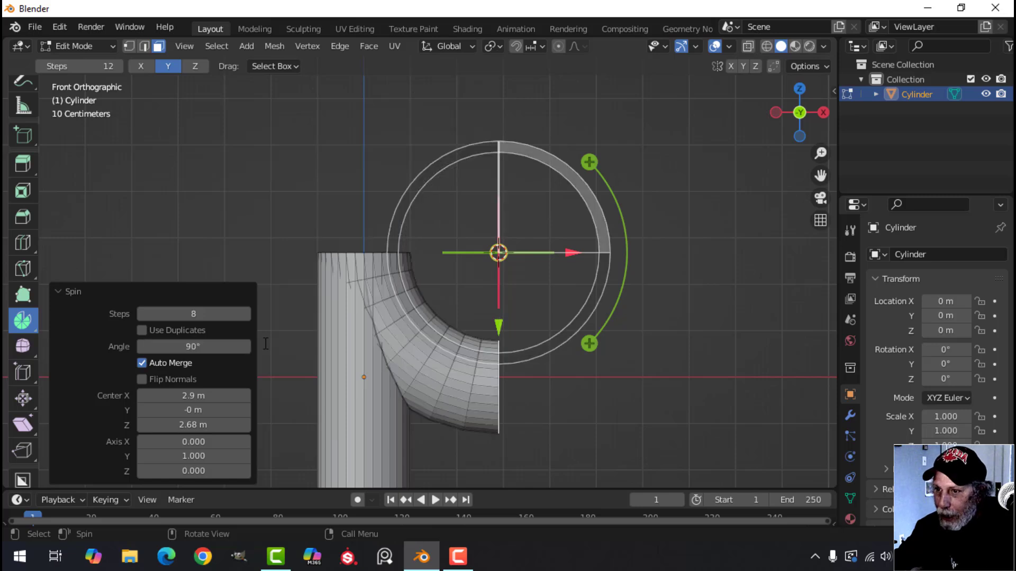
Set the Spin angle to -90° so the bend turns upward and over as an exact elbow.
{"action": "left_click", "coordinate": [215, 347]}
{"action": "key", "text": "BackSpace"}
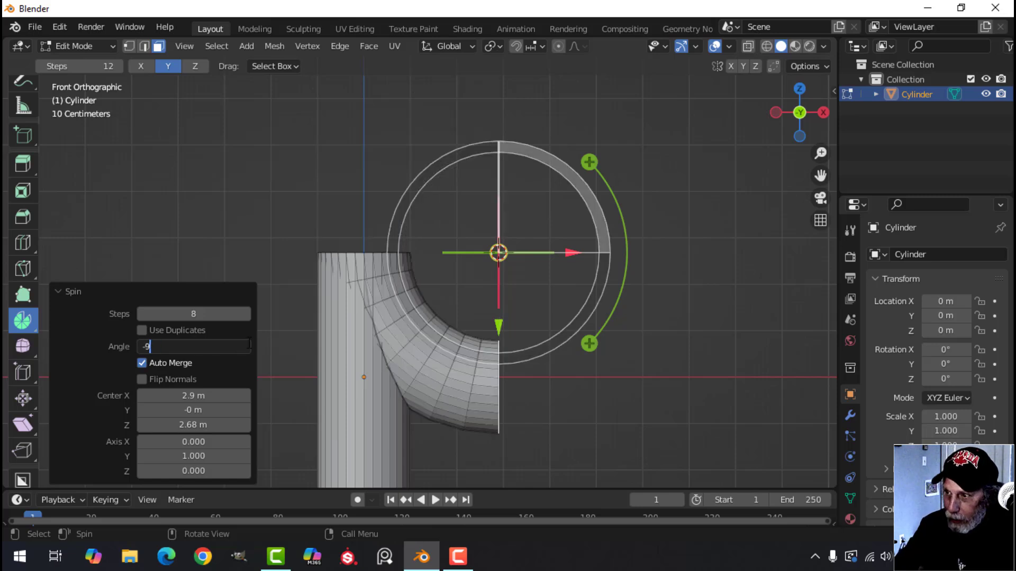
{"action": "type", "text": "-90"}
{"action": "key", "text": "Return"}
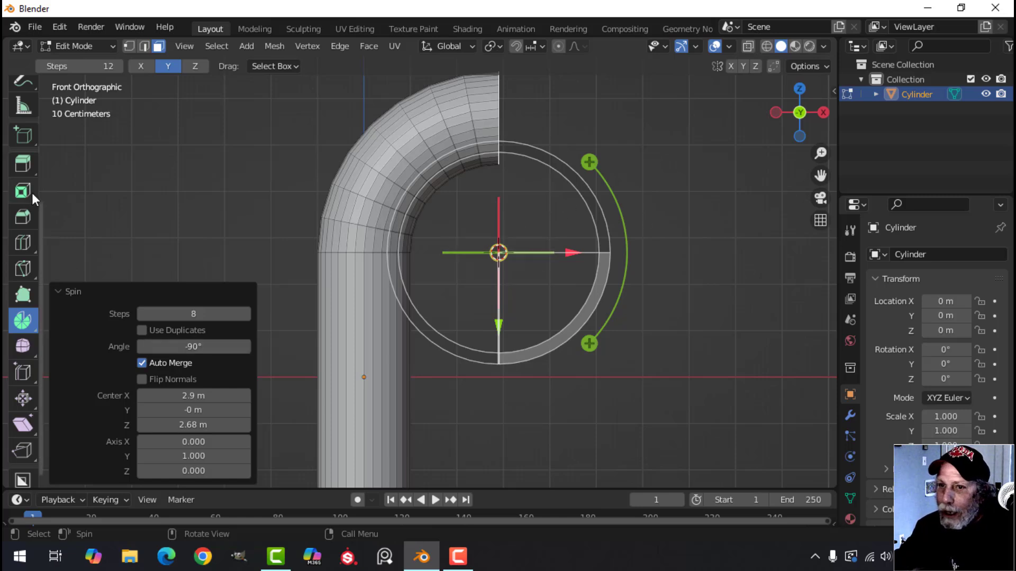
Switch to the Move tool and extrude the elbow's end face outward along X into a straight pipe section.
{"action": "scroll", "coordinate": [25, 169], "scroll_direction": "up", "scroll_amount": 5}
{"action": "scroll", "coordinate": [24, 124], "scroll_direction": "up", "scroll_amount": 2}
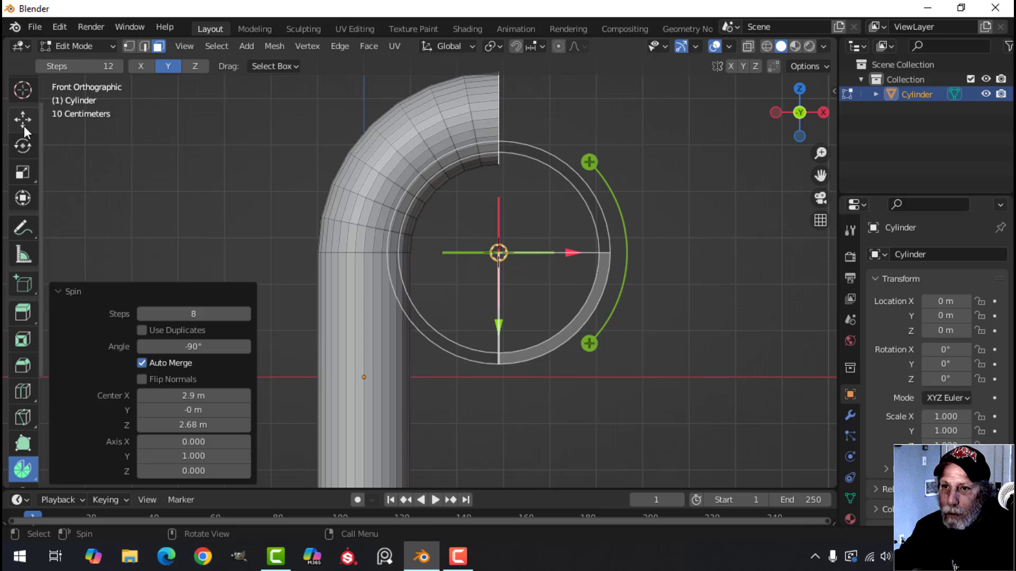
{"action": "left_click", "coordinate": [23, 121]}
{"action": "middle_click_drag", "start_coordinate": [634, 233], "coordinate": [497, 288]}
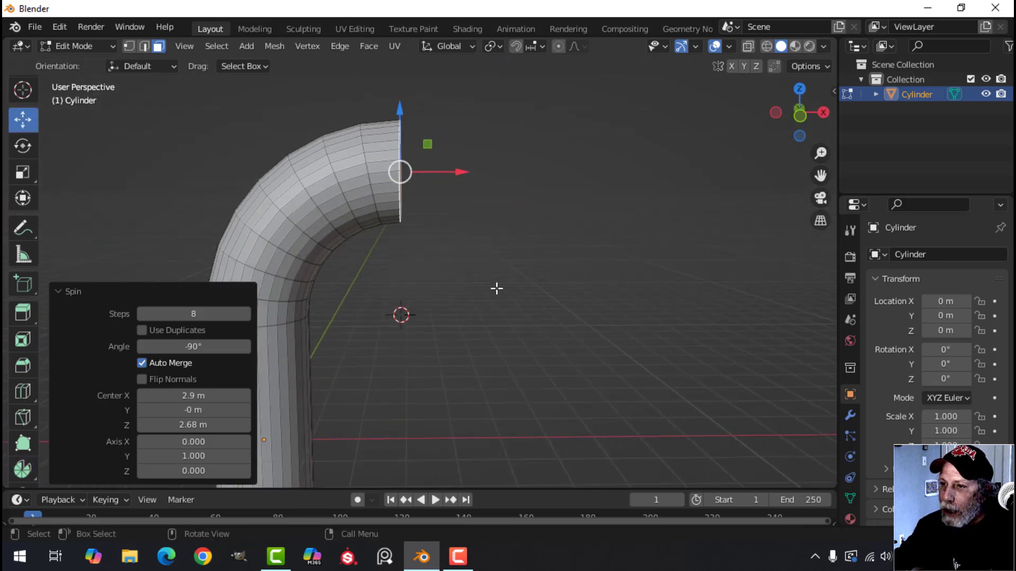
{"action": "key", "text": "e"}
{"action": "left_click_drag", "start_coordinate": [461, 170], "coordinate": [694, 177]}
{"action": "scroll", "coordinate": [567, 270], "scroll_direction": "down", "scroll_amount": 3}
{"action": "middle_click_drag", "start_coordinate": [501, 297], "coordinate": [510, 263], "text": "shift"}
{"action": "key", "text": "Tab"}
{"action": "key", "text": "Tab"}
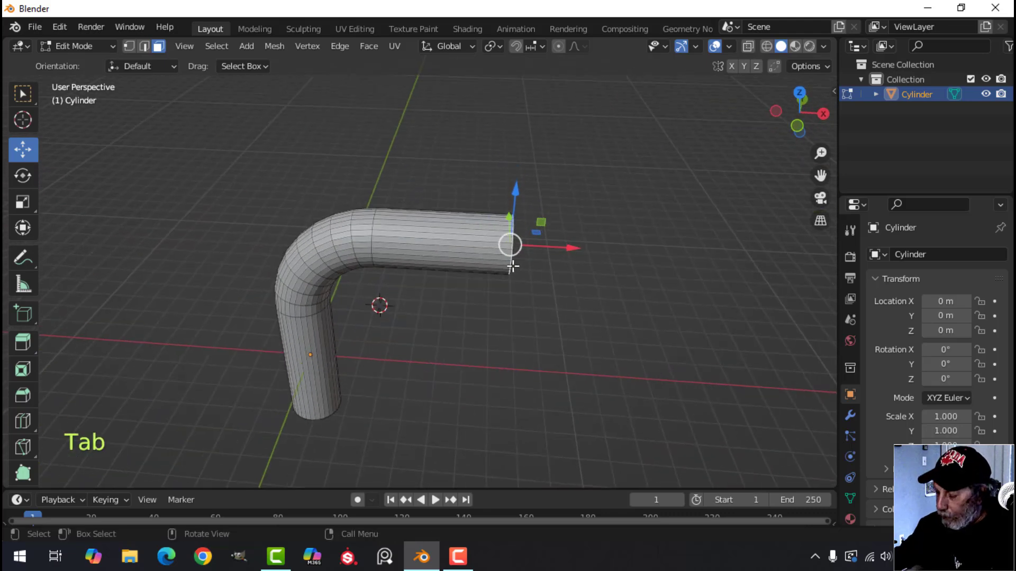
Snap the 3D cursor to the selected end face of the straight pipe section.
{"action": "key", "text": "KP_7"}
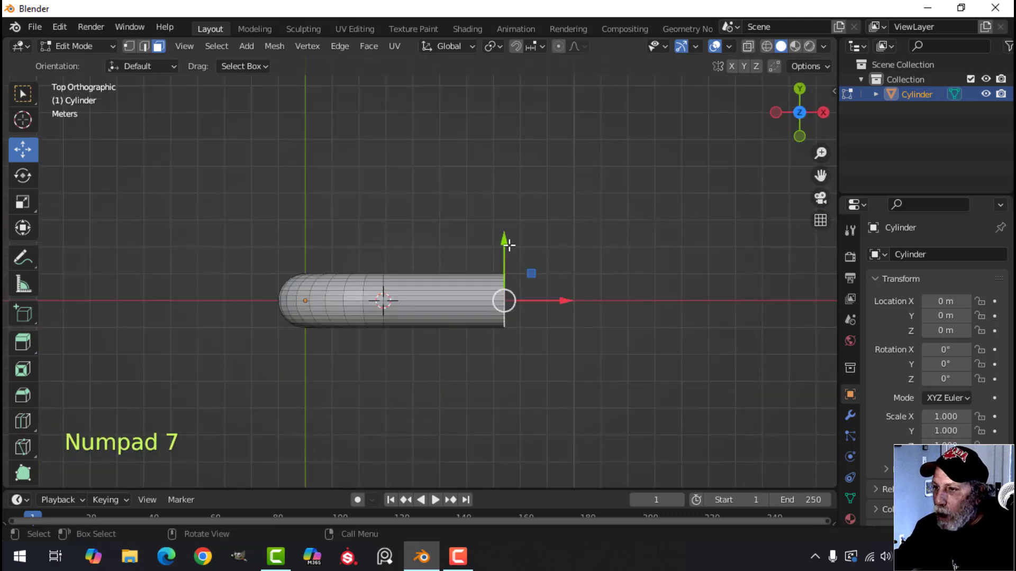
{"action": "mouse_move", "coordinate": [594, 254]}
{"action": "middle_mouse_down"}
{"action": "mouse_move", "coordinate": [529, 233]}
{"action": "mouse_move", "coordinate": [481, 170]}
{"action": "mouse_move", "coordinate": [574, 253]}
{"action": "middle_mouse_up"}
{"action": "key", "text": "shift+s"}
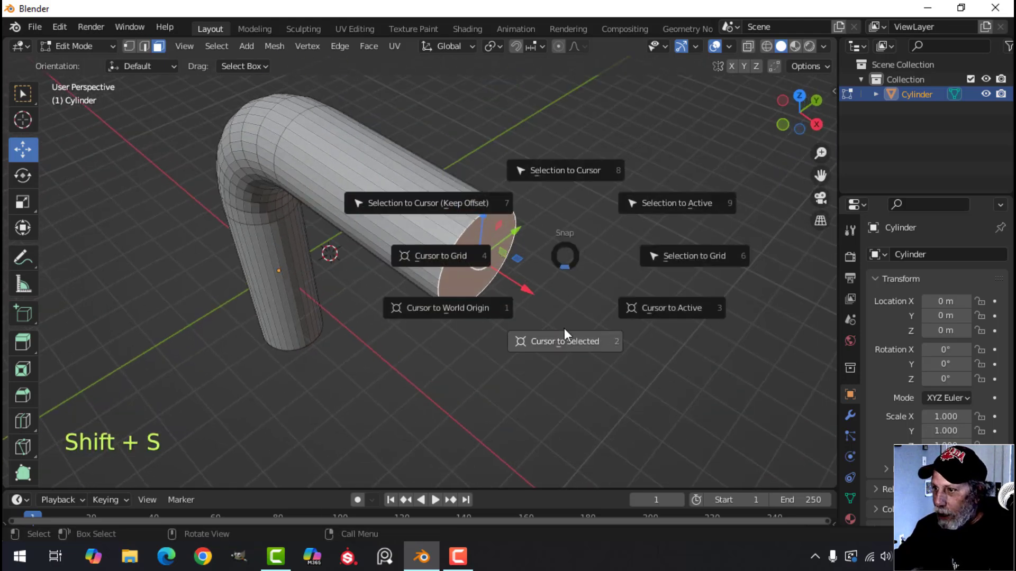
{"action": "left_click", "coordinate": [563, 329]}
{"action": "key", "text": "KP_7"}
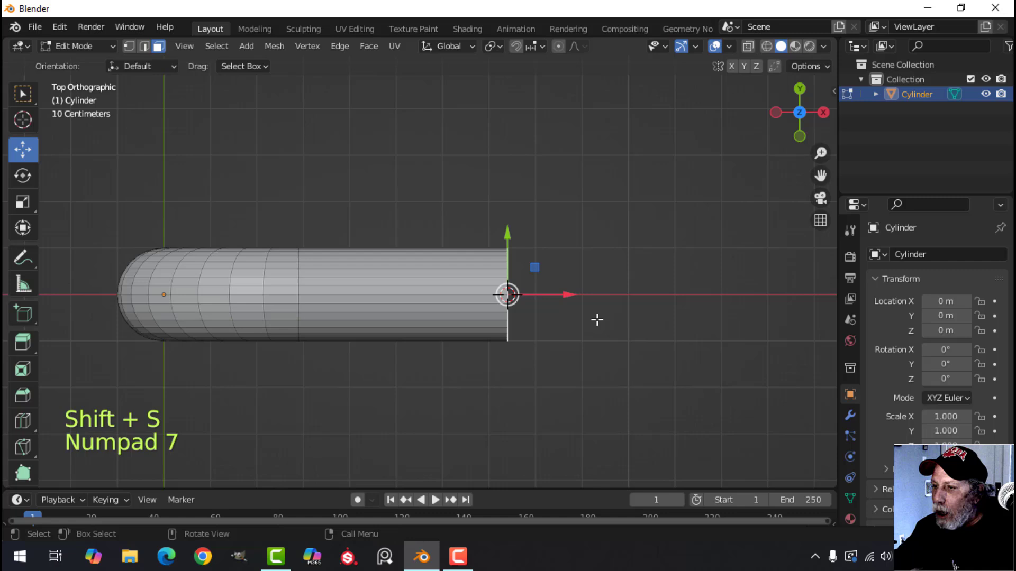
Set the 3D cursor's Y location to -3.5 m to offset it sideways from the pipe end.
{"action": "key", "text": "n"}
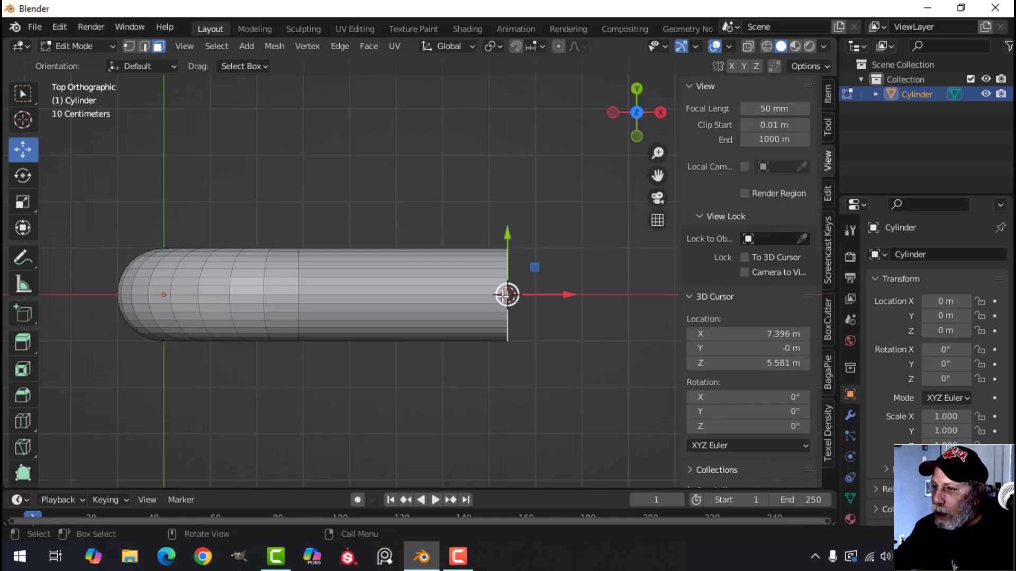
{"action": "left_click", "coordinate": [696, 348]}
{"action": "type", "text": "0.4"}
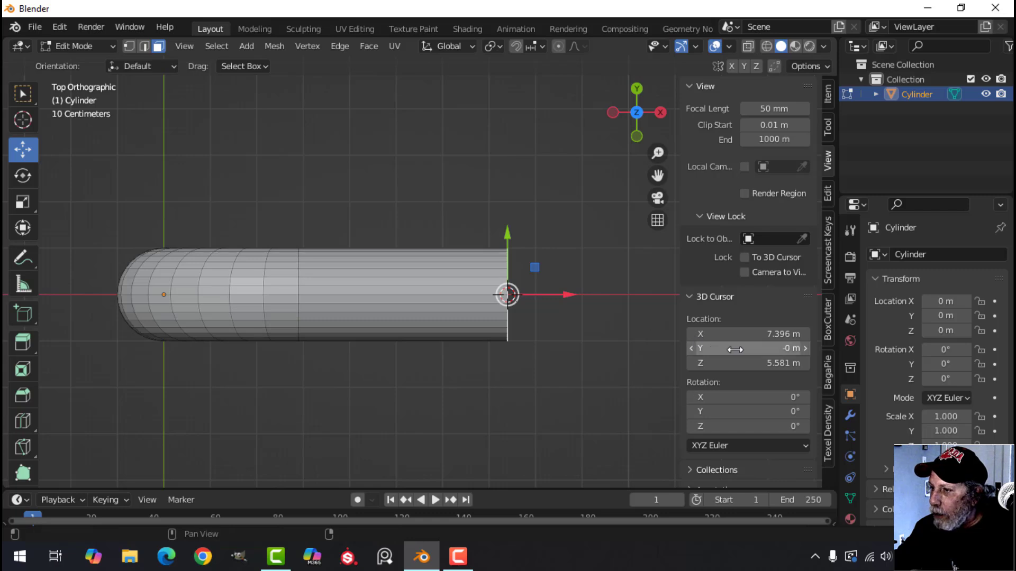
{"action": "key", "text": "Return"}
{"action": "left_click_drag", "start_coordinate": [746, 348], "coordinate": [615, 347]}
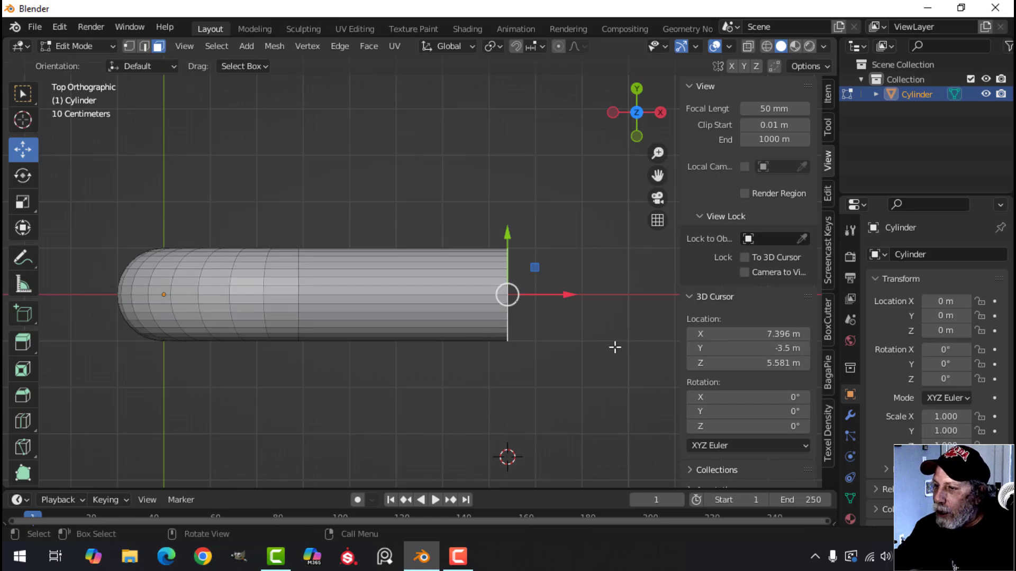
{"action": "key", "text": "n"}
{"action": "scroll", "coordinate": [603, 352], "scroll_direction": "down", "scroll_amount": 1}
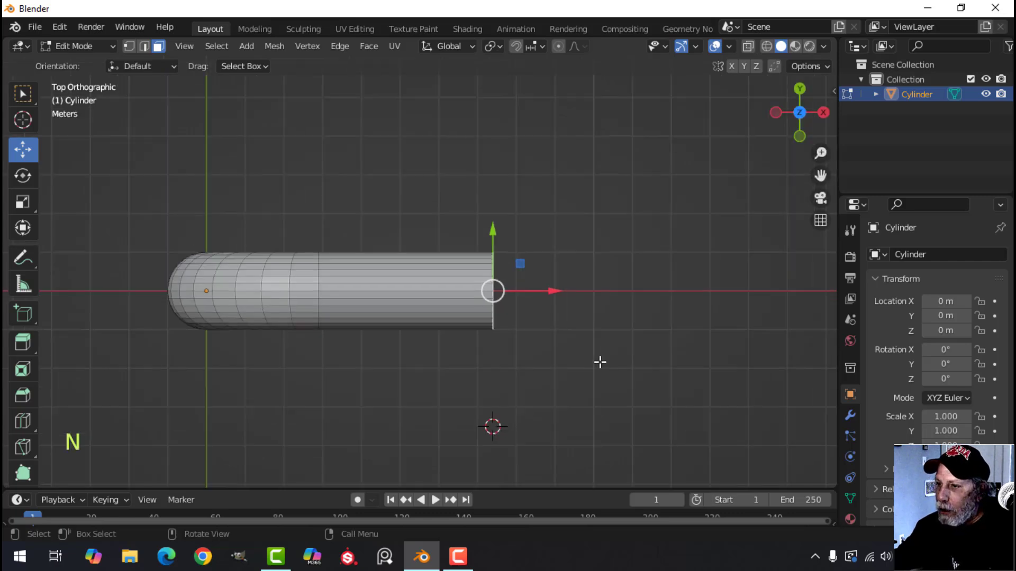
Spin the pipe's end face about the Z axis around the 3D cursor to form a sideways bend.
{"action": "middle_click_drag", "start_coordinate": [599, 360], "coordinate": [585, 280], "text": "shift"}
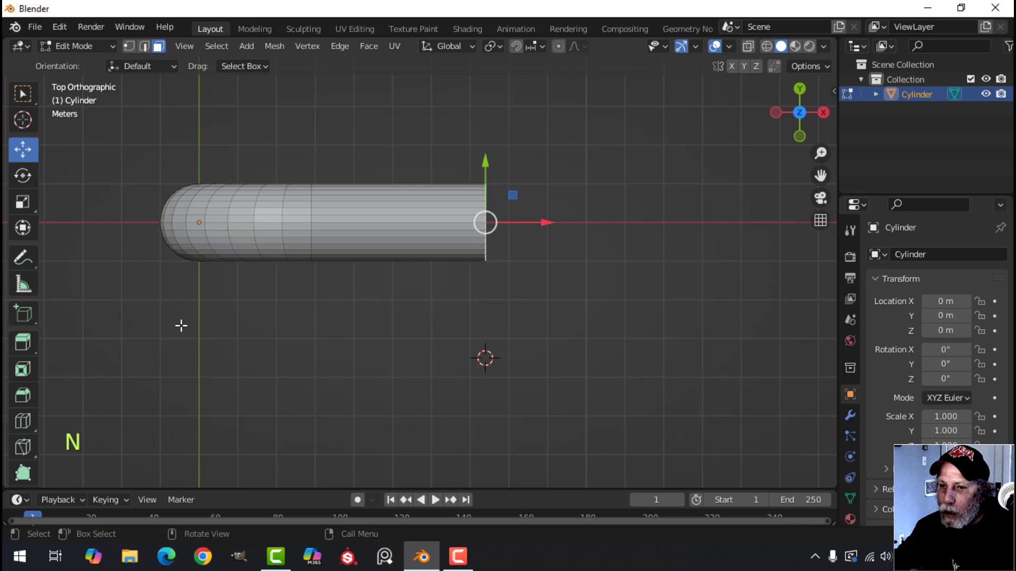
{"action": "scroll", "coordinate": [27, 346], "scroll_direction": "down", "scroll_amount": 4}
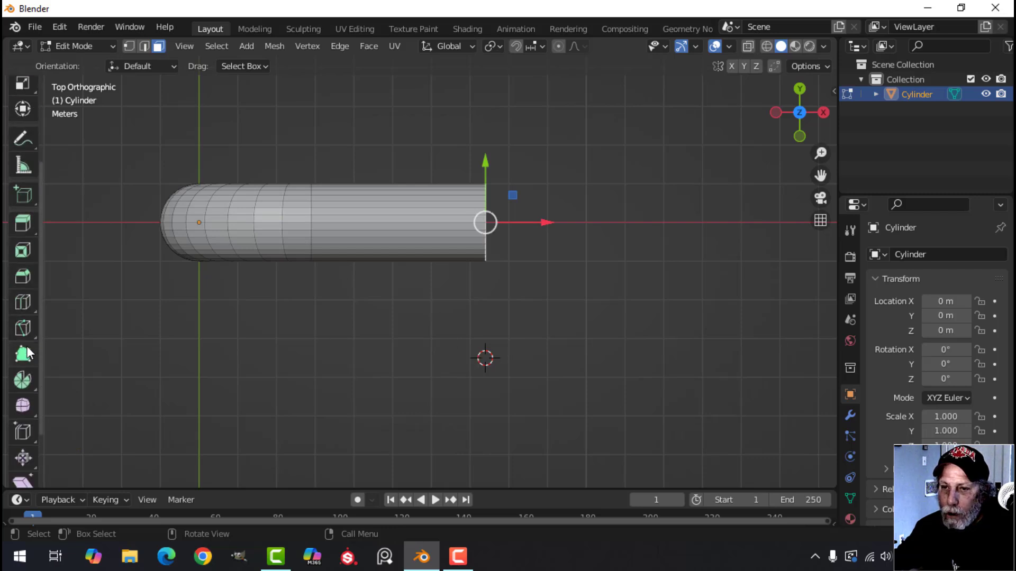
{"action": "left_click", "coordinate": [23, 379]}
{"action": "left_click", "coordinate": [138, 67]}
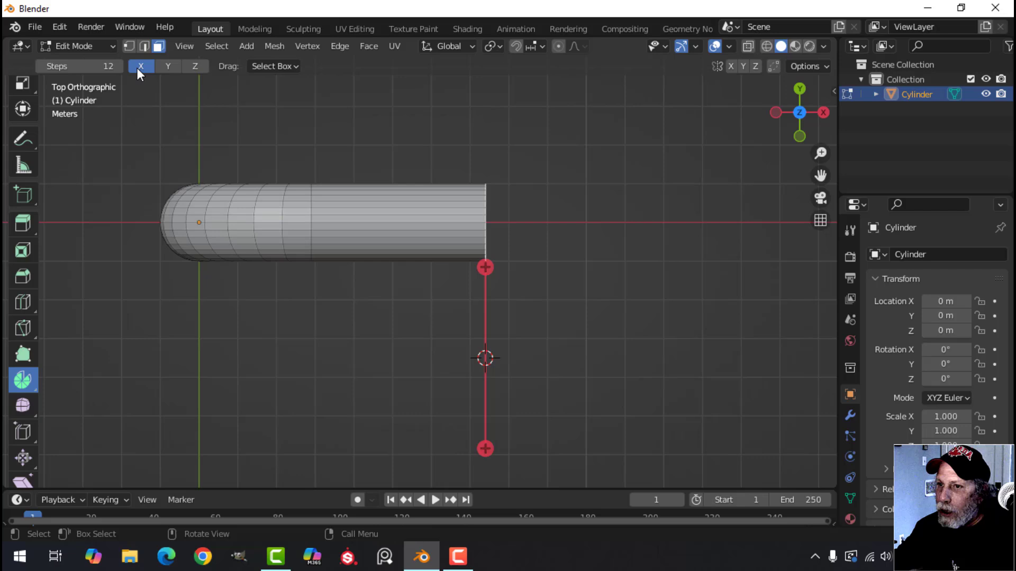
{"action": "left_click", "coordinate": [196, 65]}
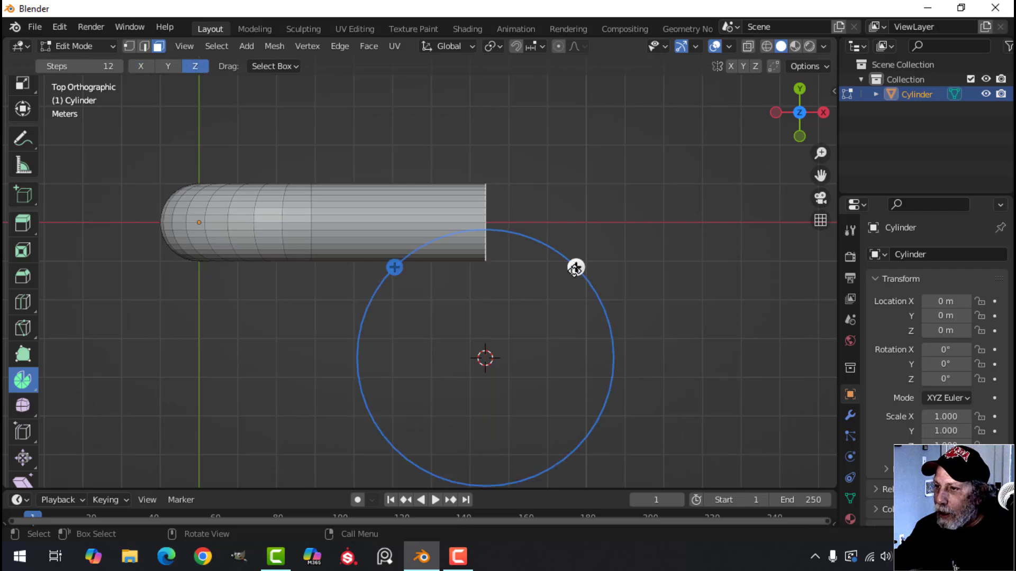
{"action": "left_click_drag", "start_coordinate": [575, 268], "coordinate": [483, 362]}
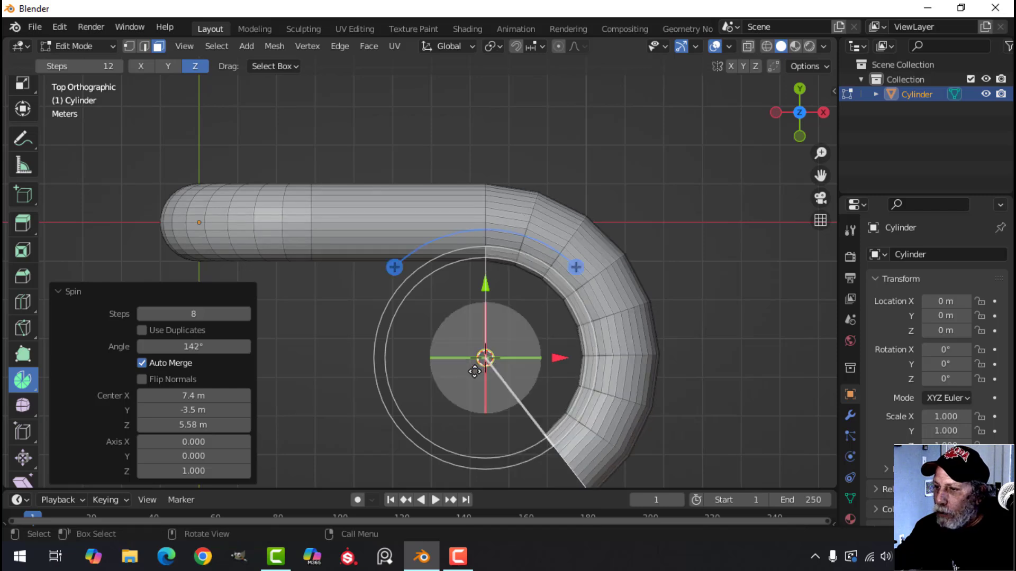
Set the angle of the sideways Spin bend to 90°.
{"action": "left_click", "coordinate": [187, 347]}
{"action": "type", "text": "9"}
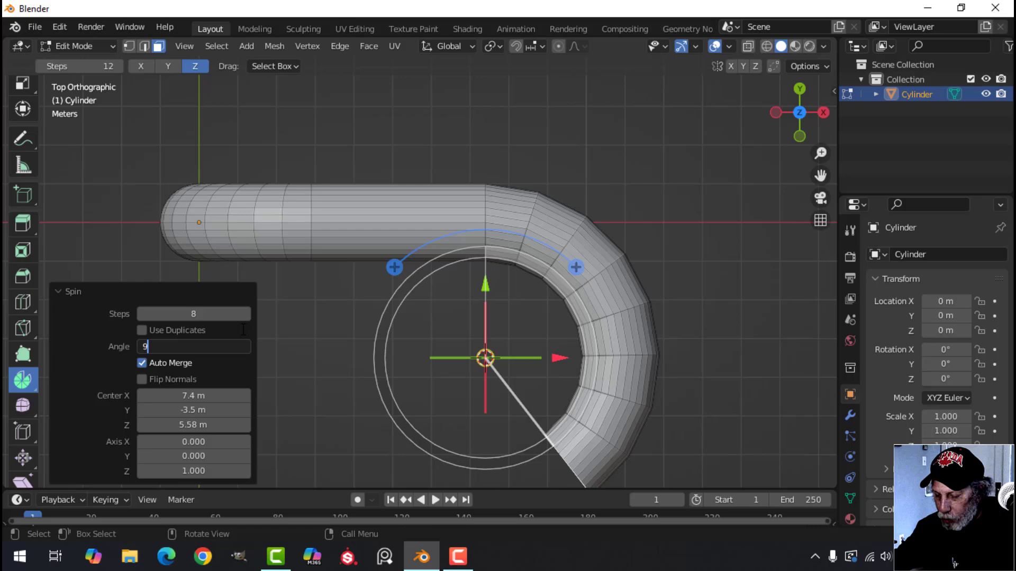
{"action": "type", "text": "0"}
{"action": "key", "text": "Return"}
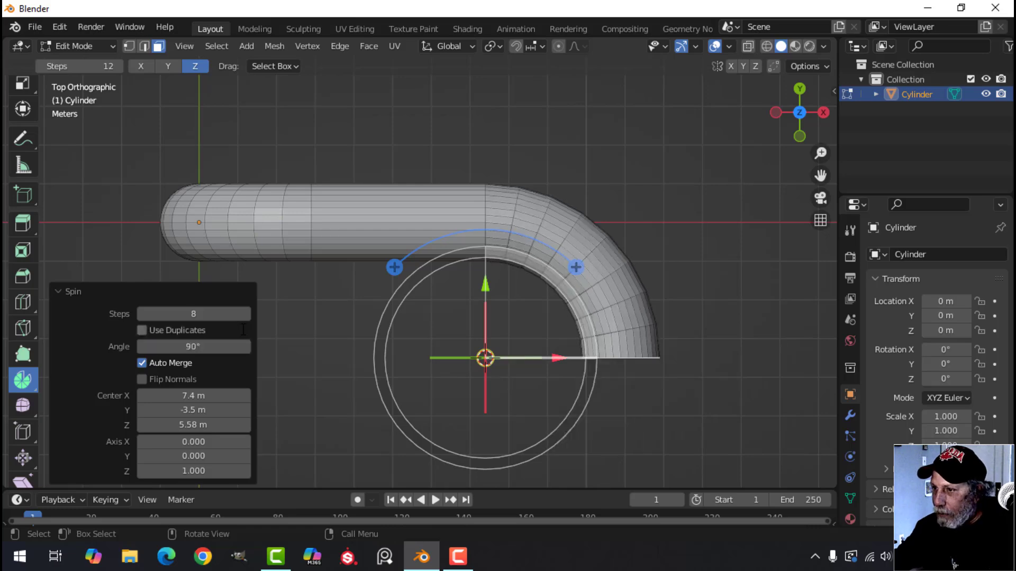
Switch to the Move tool and extrude the second bend's end face outward along Y into a straight pipe section.
{"action": "scroll", "coordinate": [26, 154], "scroll_direction": "up", "scroll_amount": 5}
{"action": "left_click", "coordinate": [26, 149]}
{"action": "middle_click_drag", "start_coordinate": [619, 281], "coordinate": [674, 208]}
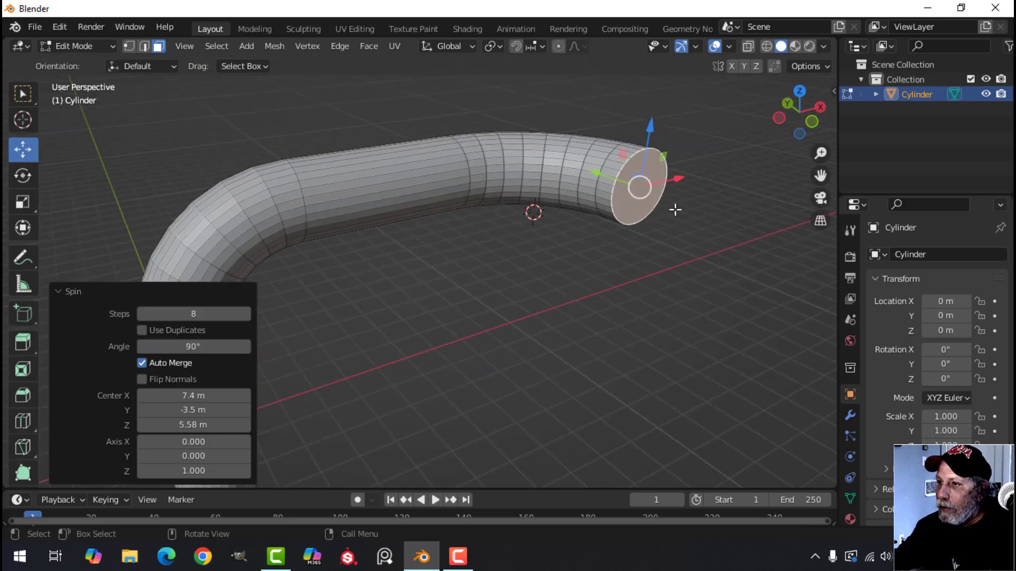
{"action": "key", "text": "Tab"}
{"action": "mouse_move", "coordinate": [551, 227]}
{"action": "middle_mouse_down"}
{"action": "mouse_move", "coordinate": [597, 249]}
{"action": "mouse_move", "coordinate": [576, 220]}
{"action": "mouse_move", "coordinate": [499, 217]}
{"action": "mouse_move", "coordinate": [534, 237]}
{"action": "middle_mouse_up"}
{"action": "key", "text": "Tab"}
{"action": "key", "text": "e"}
{"action": "right_click", "coordinate": [534, 237]}
{"action": "left_click_drag", "start_coordinate": [426, 149], "coordinate": [601, 204]}
{"action": "scroll", "coordinate": [595, 238], "scroll_direction": "down", "scroll_amount": 3}
{"action": "middle_click_drag", "start_coordinate": [592, 281], "coordinate": [313, 214], "text": "shift"}
Duplicate the pipe's end face, scale the copy up into a larger disc, and separate it into its own object.
{"action": "key", "text": "Tab"}
{"action": "scroll", "coordinate": [447, 228], "scroll_direction": "up", "scroll_amount": 2}
{"action": "scroll", "coordinate": [460, 231], "scroll_direction": "up", "scroll_amount": 2}
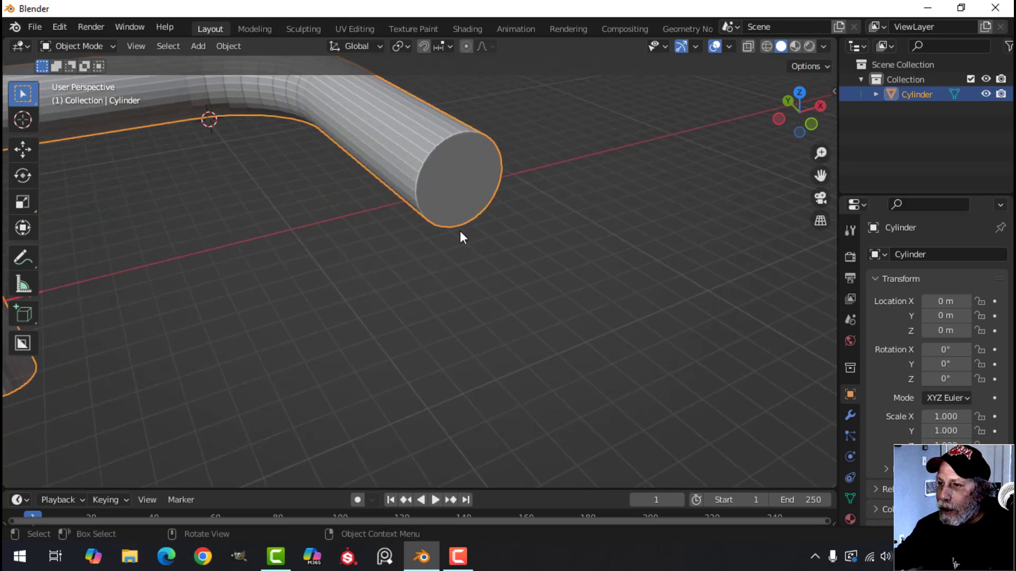
{"action": "middle_click_drag", "start_coordinate": [460, 231], "coordinate": [481, 256], "text": "shift"}
{"action": "key", "text": "Tab"}
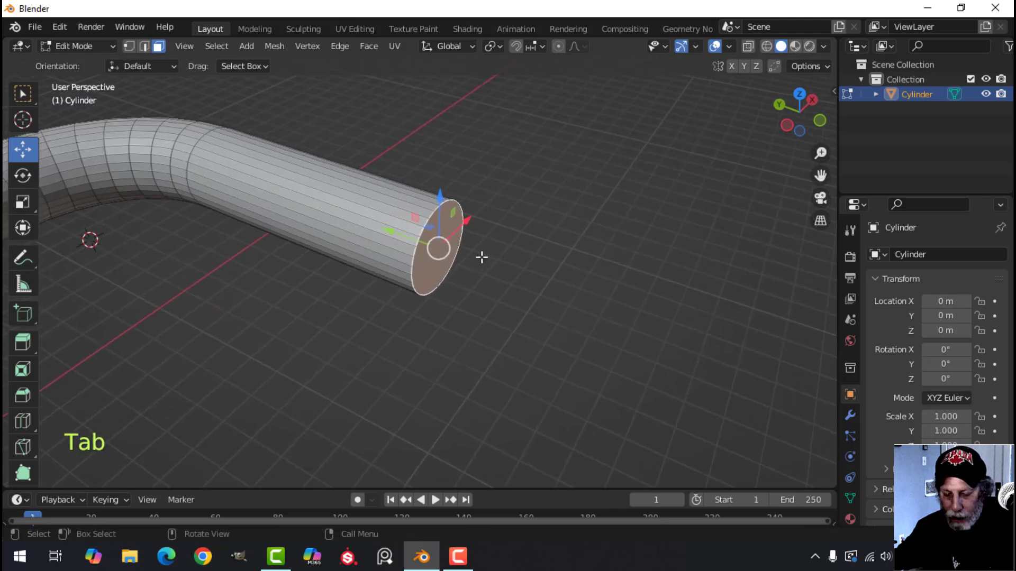
{"action": "key", "text": "shift+d"}
{"action": "key", "text": "s"}
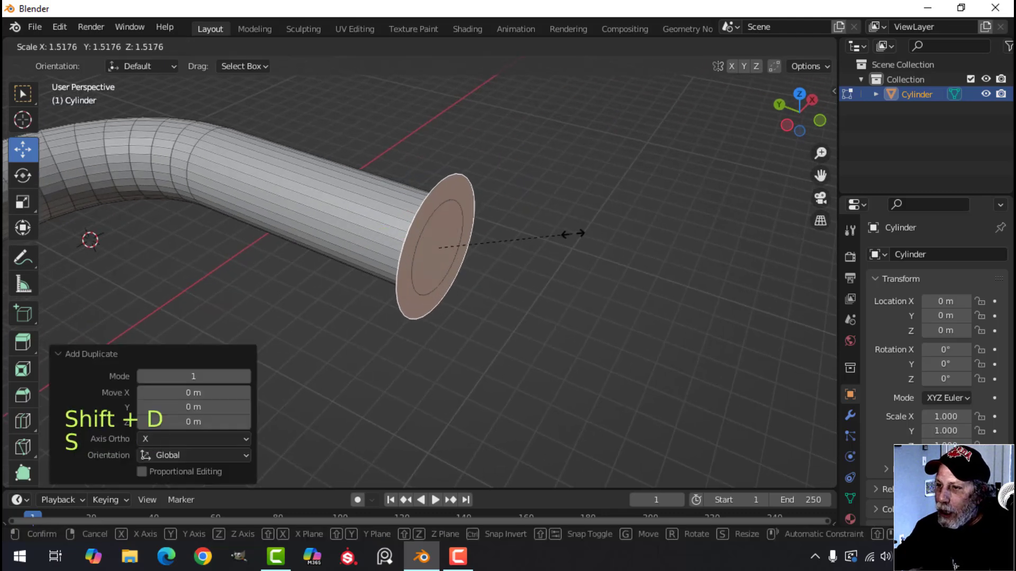
{"action": "left_click", "coordinate": [584, 228]}
{"action": "key", "text": "p"}
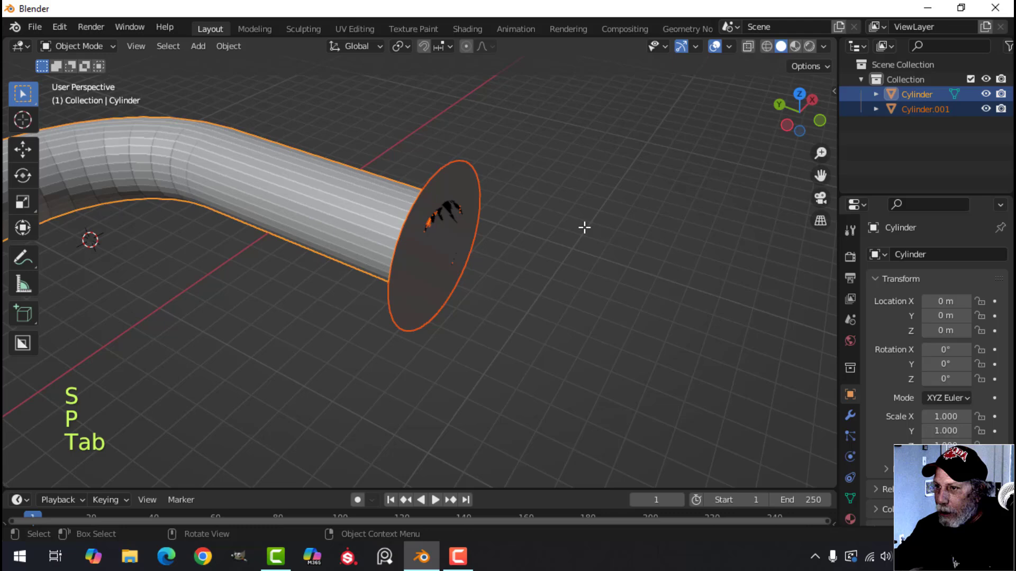
Move the separated disc about -0.093 m along Y and extrude it into a thick flange at the pipe end.
{"action": "left_click", "coordinate": [443, 199]}
{"action": "key", "text": "Tab"}
{"action": "key", "text": "a"}
{"action": "middle_click_drag", "start_coordinate": [471, 245], "coordinate": [543, 249]}
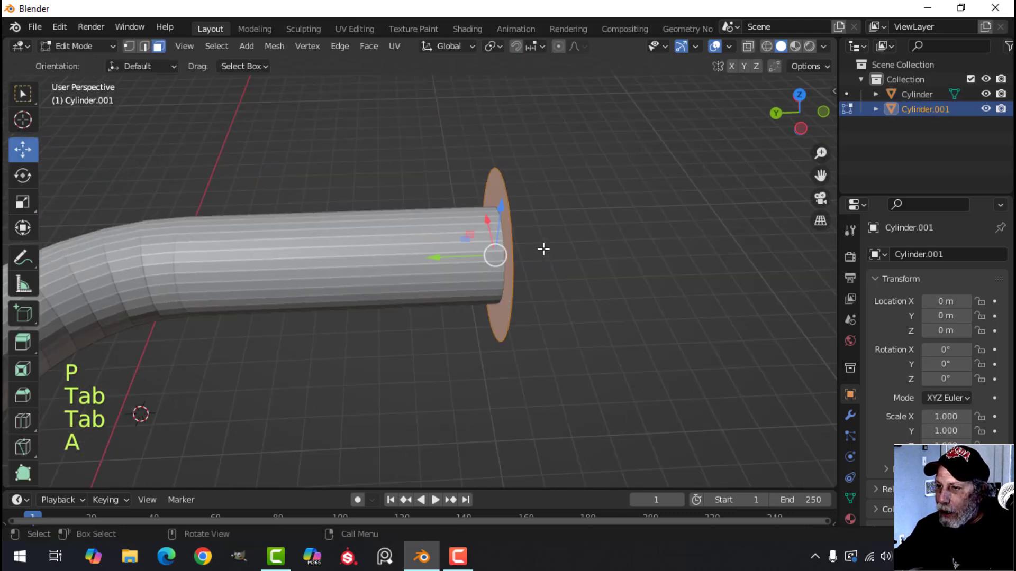
{"action": "left_click_drag", "start_coordinate": [442, 261], "coordinate": [553, 250]}
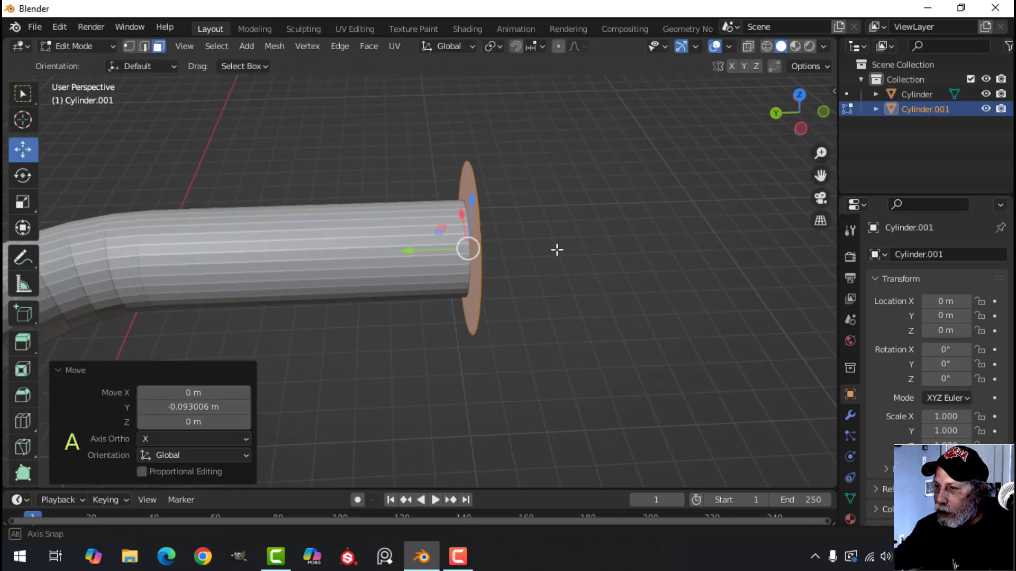
{"action": "key", "text": "e"}
{"action": "left_click", "coordinate": [554, 251]}
{"action": "key", "text": "Tab"}
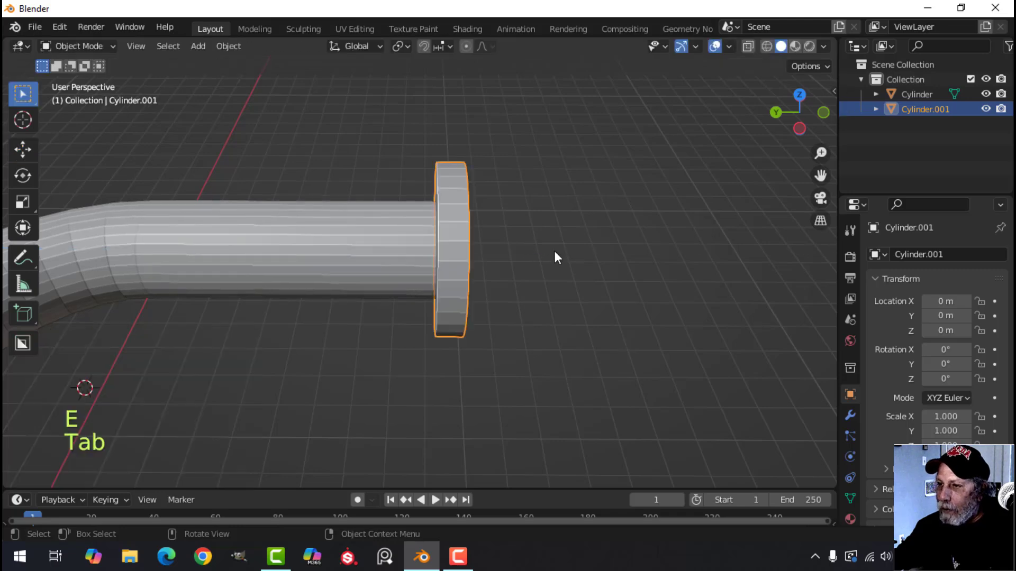
Scale the whole flange down so its rim projects less beyond the pipe.
{"action": "middle_click_drag", "start_coordinate": [554, 251], "coordinate": [433, 216]}
{"action": "key", "text": "Tab"}
{"action": "key", "text": "a"}
{"action": "key", "text": "s"}
{"action": "left_click", "coordinate": [561, 241]}
{"action": "key", "text": "Tab"}
Apply smooth shading to the pipe object.
{"action": "key", "text": "alt+a"}
{"action": "scroll", "coordinate": [460, 296], "scroll_direction": "up", "scroll_amount": 2}
{"action": "scroll", "coordinate": [453, 243], "scroll_direction": "down", "scroll_amount": 4}
{"action": "left_click", "coordinate": [396, 211]}
{"action": "right_click", "coordinate": [396, 212]}
{"action": "left_click", "coordinate": [396, 212]}
Delete the pipe's end cap faces.
{"action": "middle_click_drag", "start_coordinate": [433, 215], "coordinate": [396, 216]}
{"action": "scroll", "coordinate": [396, 215], "scroll_direction": "down", "scroll_amount": 4}
{"action": "middle_click_drag", "start_coordinate": [373, 291], "coordinate": [477, 358], "text": "shift"}
{"action": "scroll", "coordinate": [396, 164], "scroll_direction": "up", "scroll_amount": 2}
{"action": "key", "text": "Tab"}
{"action": "left_click", "coordinate": [360, 151]}
{"action": "key", "text": "x"}
{"action": "left_click", "coordinate": [351, 181]}
{"action": "key", "text": "x"}
{"action": "left_click", "coordinate": [554, 170]}
{"action": "key", "text": "Tab"}
Select the flange's two flat cap faces and bevel their edges about 0.045 m with 2 segments.
{"action": "scroll", "coordinate": [513, 268], "scroll_direction": "up", "scroll_amount": 2}
{"action": "key", "text": "alt+a"}
{"action": "scroll", "coordinate": [472, 299], "scroll_direction": "up", "scroll_amount": 3}
{"action": "middle_click_drag", "start_coordinate": [472, 300], "coordinate": [415, 310], "text": "shift"}
{"action": "left_click", "coordinate": [427, 301]}
{"action": "key", "text": "Tab"}
{"action": "scroll", "coordinate": [415, 297], "scroll_direction": "up", "scroll_amount": 1}
{"action": "key", "text": "alt+a"}
{"action": "left_click", "coordinate": [400, 257]}
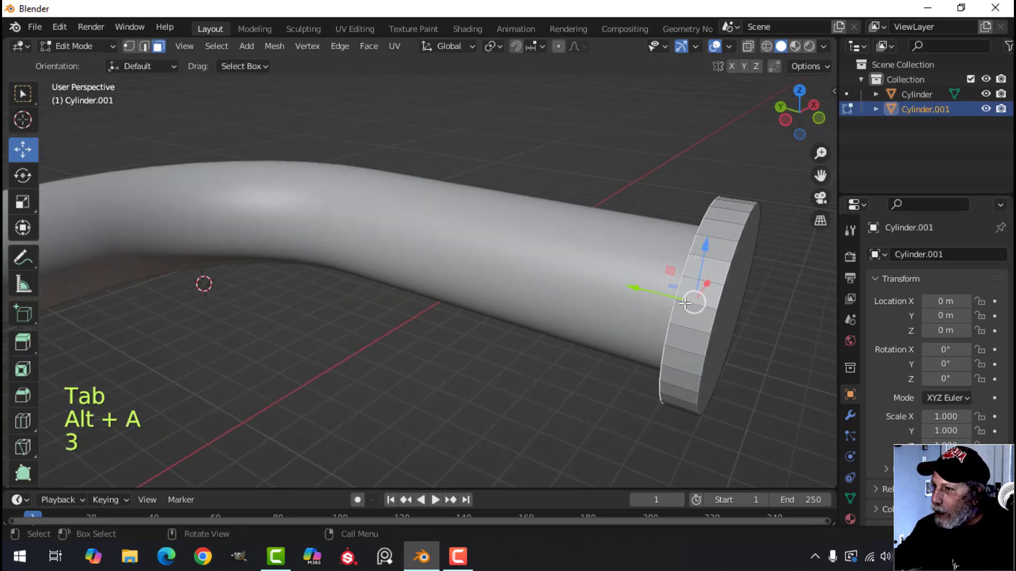
{"action": "middle_click_drag", "start_coordinate": [736, 293], "coordinate": [546, 311]}
{"action": "scroll", "coordinate": [631, 325], "scroll_direction": "up", "scroll_amount": 2}
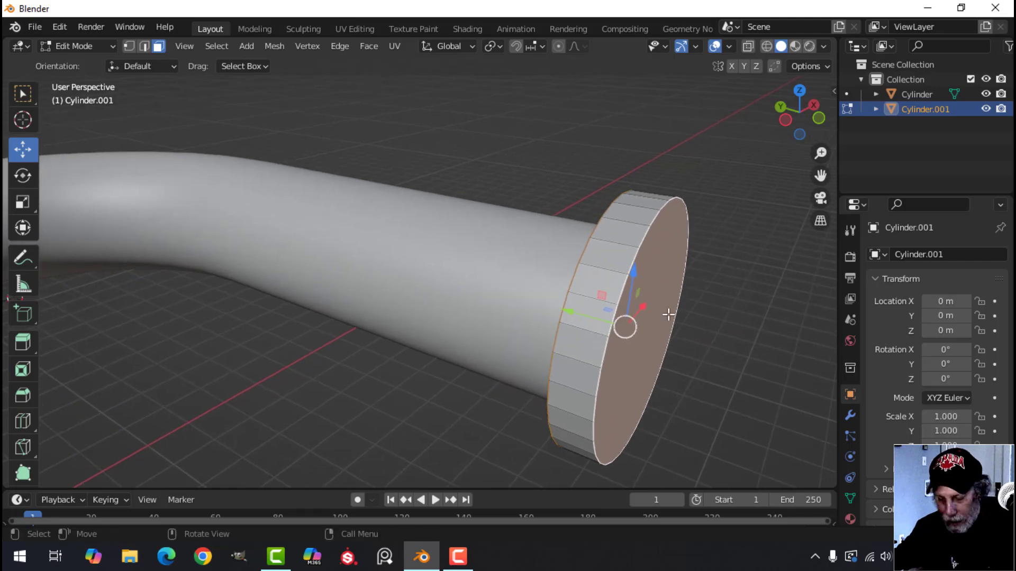
{"action": "key", "text": "ctrl+b"}
{"action": "key", "text": "shift"}
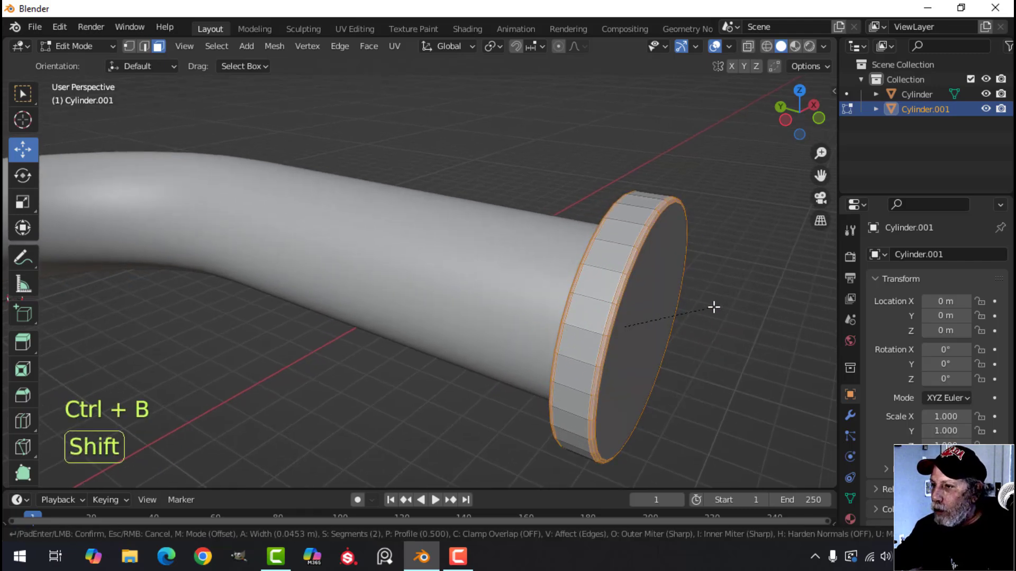
{"action": "left_click", "coordinate": [714, 307]}
Apply smooth shading to the bevelled flange.
{"action": "key", "text": "Tab"}
{"action": "right_click", "coordinate": [630, 243]}
{"action": "left_click", "coordinate": [631, 242]}
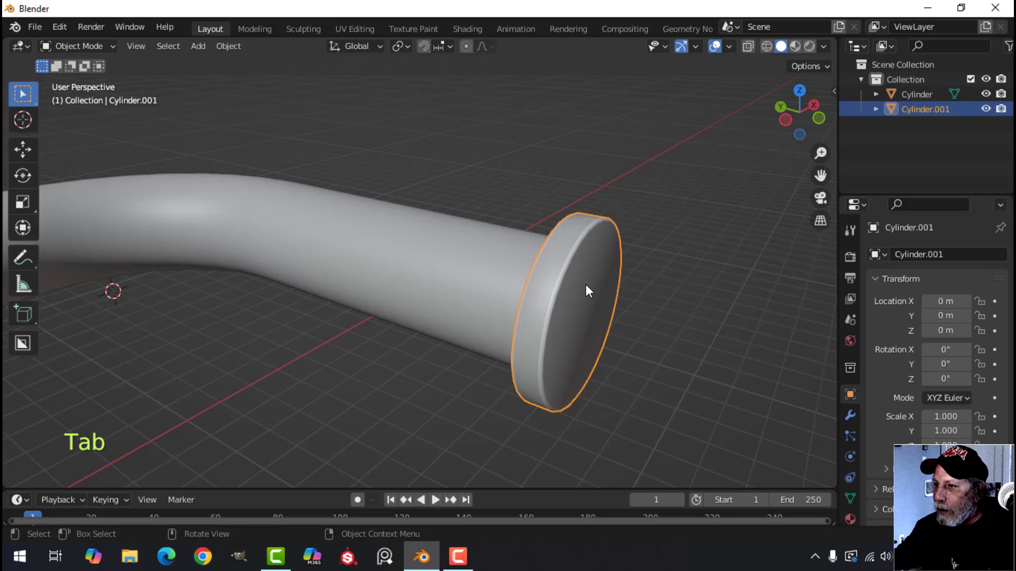
Turn on the Face Orientation overlay to check the normals of the flange and pipe.
{"action": "key", "text": "alt+a"}
{"action": "middle_click_drag", "start_coordinate": [586, 291], "coordinate": [402, 318]}
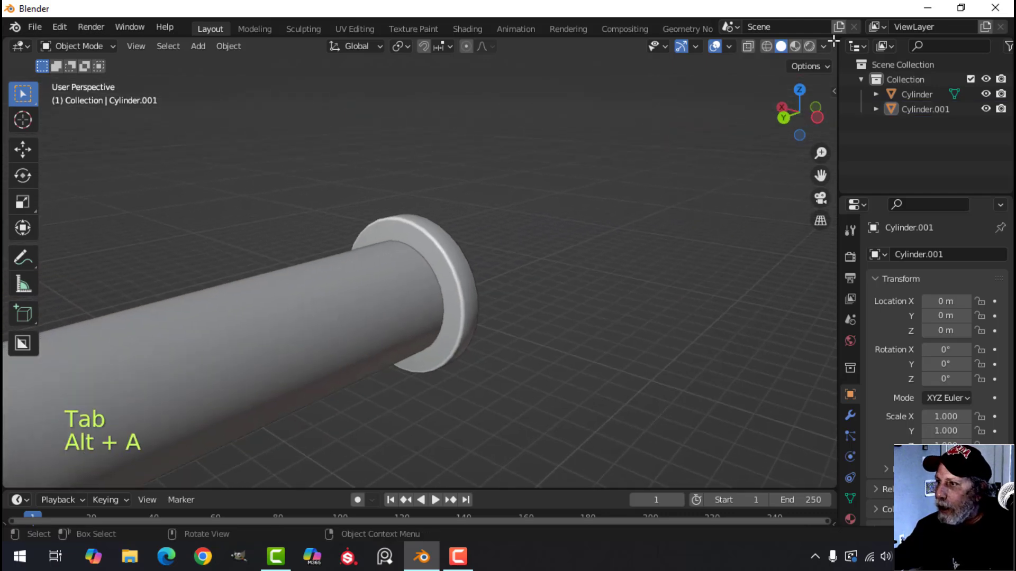
{"action": "left_click", "coordinate": [731, 46]}
{"action": "left_click", "coordinate": [667, 314]}
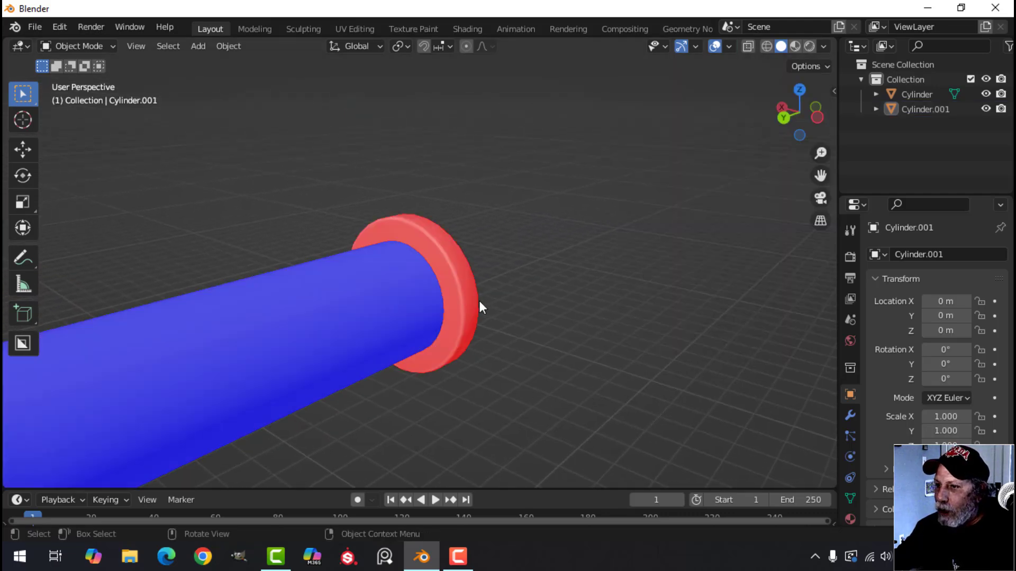
Recalculate all of the flange's normals to the outside and turn off the Face Orientation overlay.
{"action": "key", "text": "Tab"}
{"action": "key", "text": "a"}
{"action": "key", "text": "alt+n"}
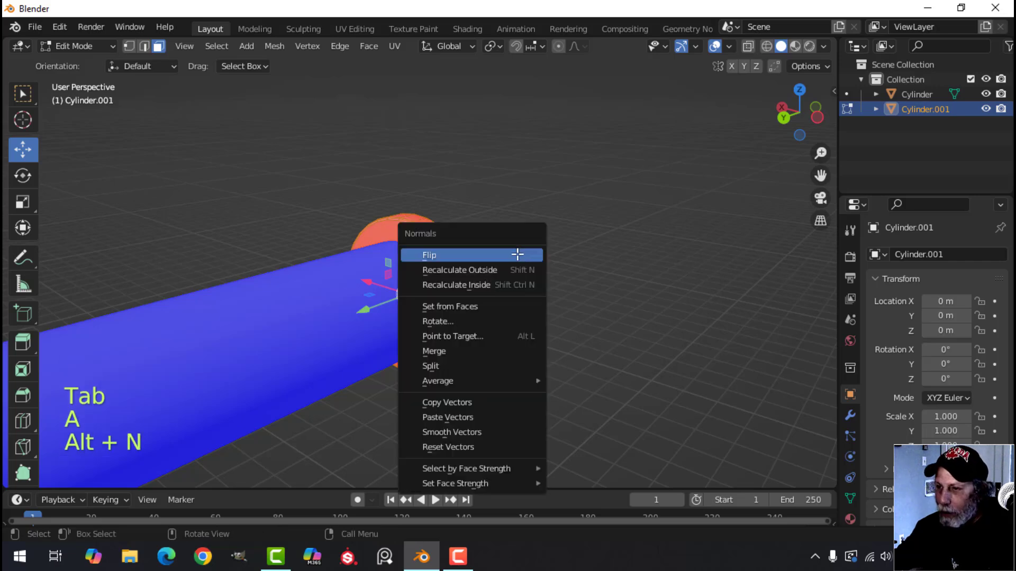
{"action": "left_click", "coordinate": [496, 270]}
{"action": "key", "text": "Tab"}
{"action": "key", "text": "alt+a"}
{"action": "left_click", "coordinate": [731, 46]}
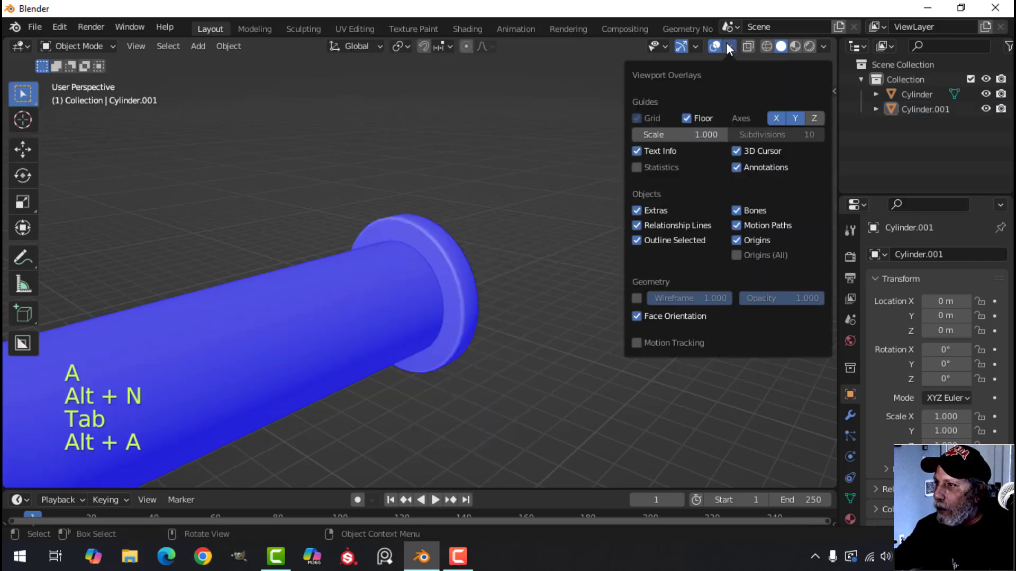
{"action": "left_click", "coordinate": [671, 314]}
Duplicate the face loop of the pipe's last straight section and move the copy about -7.29 m along Y, beyond the flange.
{"action": "middle_click_drag", "start_coordinate": [483, 276], "coordinate": [637, 222]}
{"action": "middle_click_drag", "start_coordinate": [497, 237], "coordinate": [401, 255]}
{"action": "left_click", "coordinate": [403, 256]}
{"action": "key", "text": "Tab"}
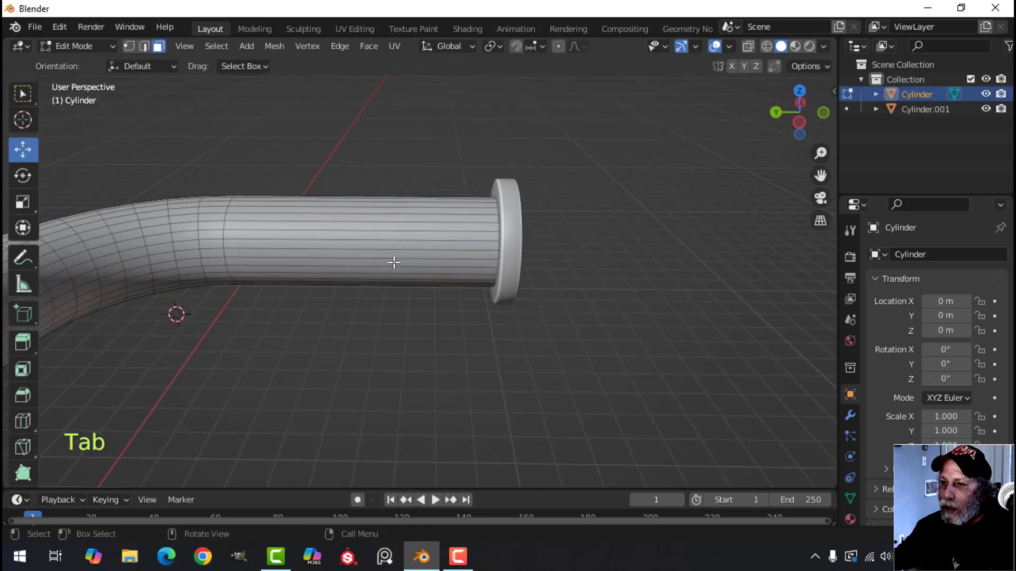
{"action": "key", "text": "3"}
{"action": "left_click", "coordinate": [375, 225], "text": "alt+shift"}
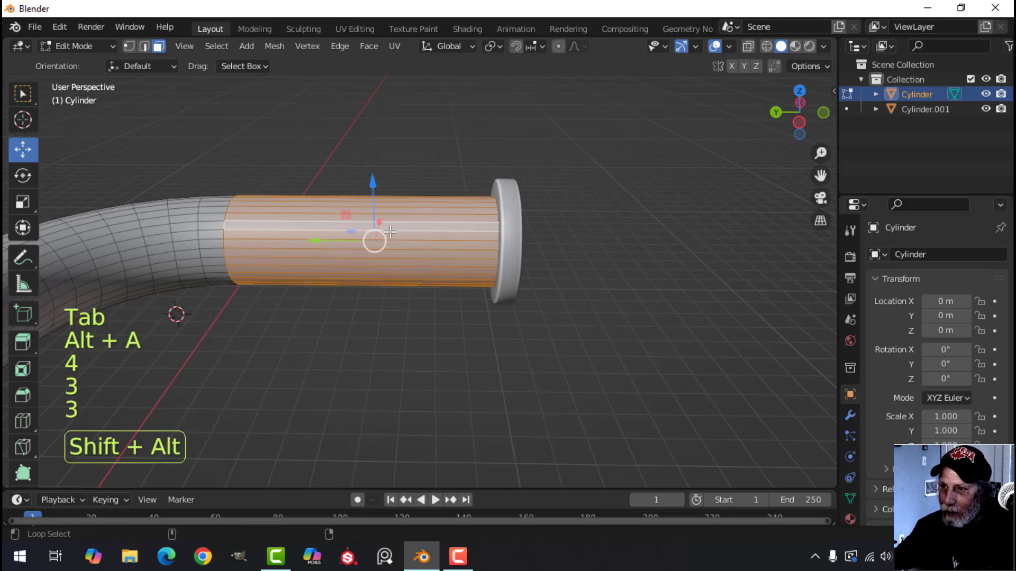
{"action": "scroll", "coordinate": [396, 228], "scroll_direction": "down", "scroll_amount": 2}
{"action": "middle_click_drag", "start_coordinate": [423, 238], "coordinate": [397, 219], "text": "shift"}
{"action": "key", "text": "shift+d"}
{"action": "right_click", "coordinate": [338, 235]}
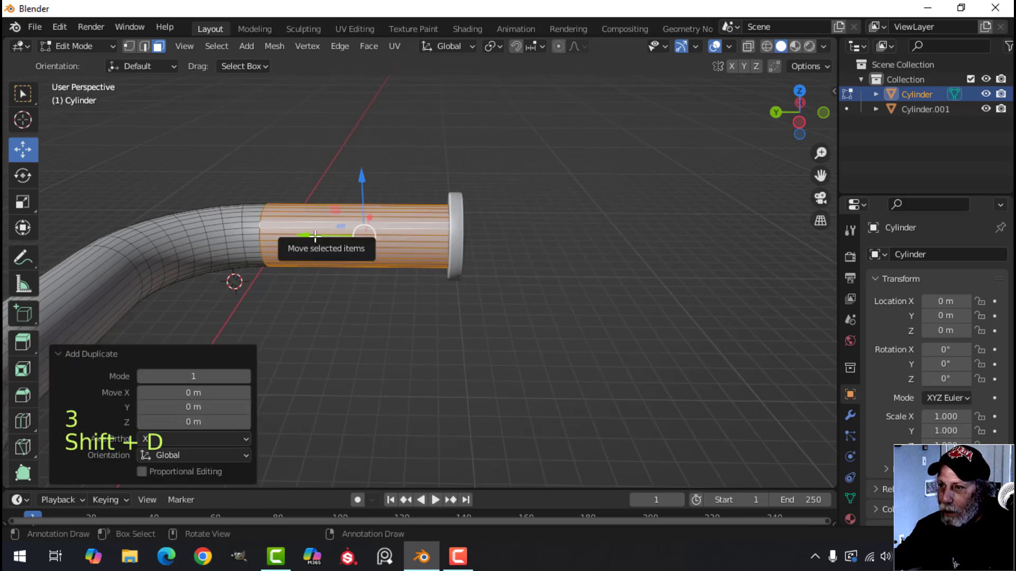
{"action": "left_click_drag", "start_coordinate": [339, 235], "coordinate": [539, 238]}
{"action": "middle_click_drag", "start_coordinate": [540, 237], "coordinate": [551, 256]}
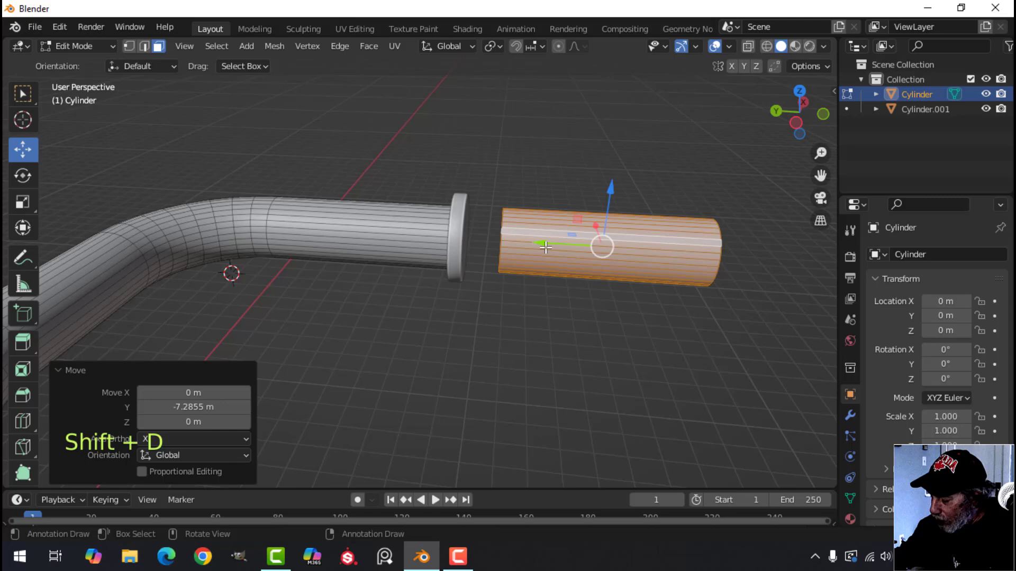
{"action": "key", "text": "KP_3"}
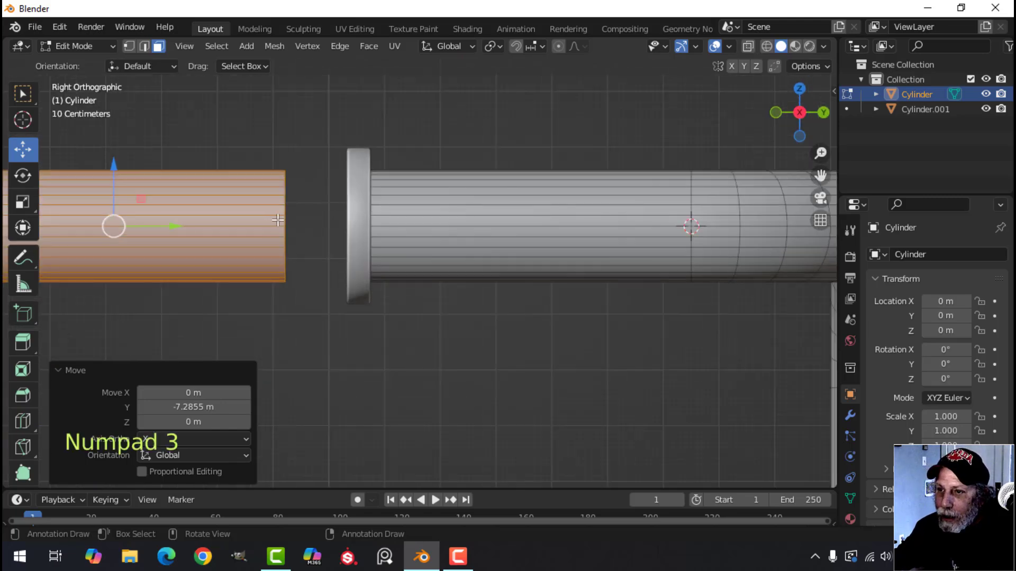
Slide the copied straight pipe section back along Y until its end meets the flange.
{"action": "left_click_drag", "start_coordinate": [173, 230], "coordinate": [244, 233]}
{"action": "key", "text": "Tab"}
Duplicate the whole flange and place the copy along Y directly beside the original, on the new pipe section's side.
{"action": "left_click", "coordinate": [364, 200]}
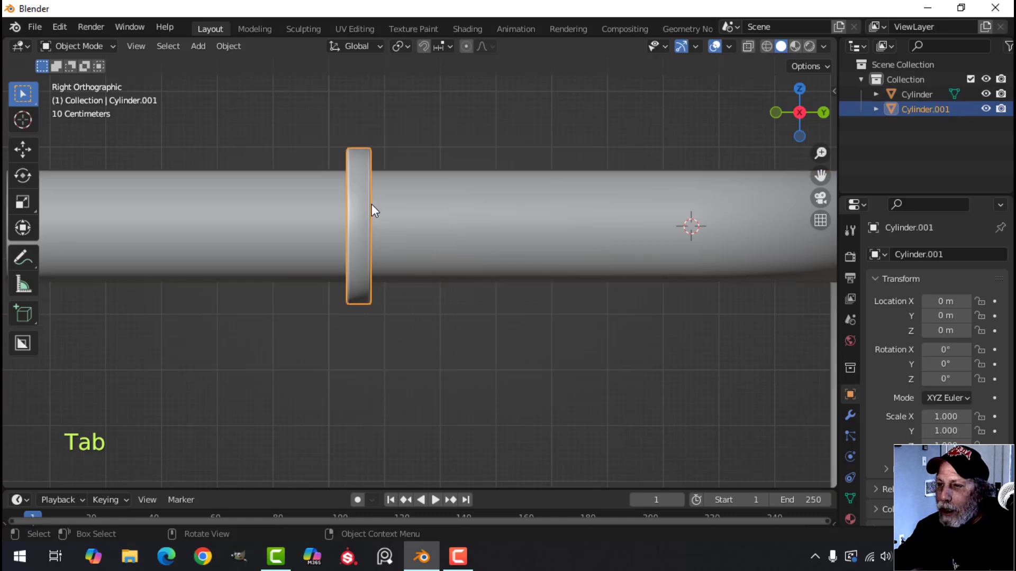
{"action": "key", "text": "Tab"}
{"action": "key", "text": "a"}
{"action": "key", "text": "shift+d"}
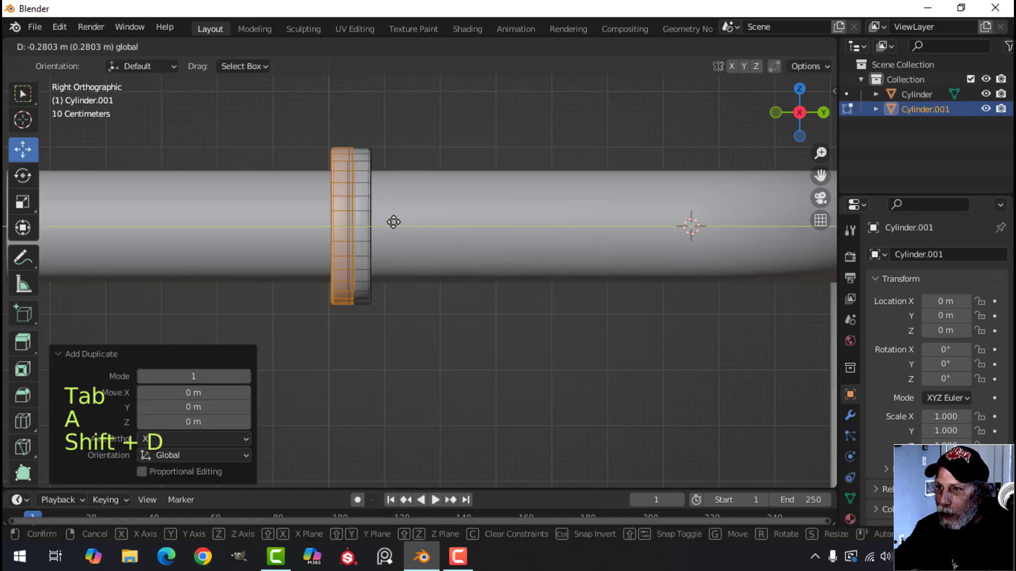
{"action": "left_click", "coordinate": [386, 221]}
{"action": "key", "text": "Tab"}
{"action": "middle_click_drag", "start_coordinate": [386, 220], "coordinate": [270, 250]}
{"action": "key", "text": "alt+a"}
{"action": "scroll", "coordinate": [475, 212], "scroll_direction": "up", "scroll_amount": 1}
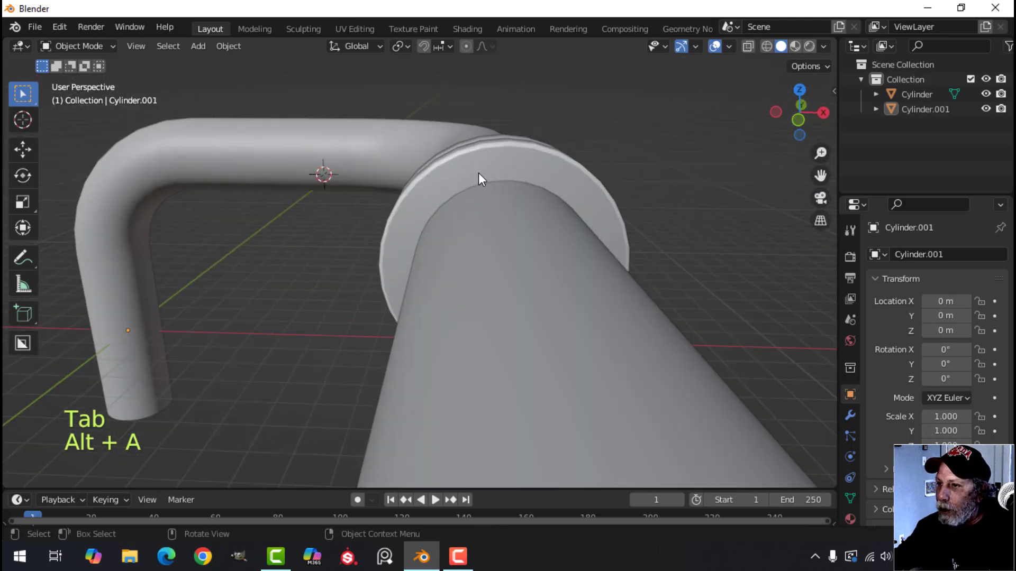
Snap the 3D cursor to the centre of the new flange's outer end face.
{"action": "middle_click_drag", "start_coordinate": [541, 188], "coordinate": [532, 265], "text": "shift"}
{"action": "left_click", "coordinate": [494, 246]}
{"action": "key", "text": "Tab"}
{"action": "key", "text": "alt+a"}
{"action": "left_click", "coordinate": [533, 256]}
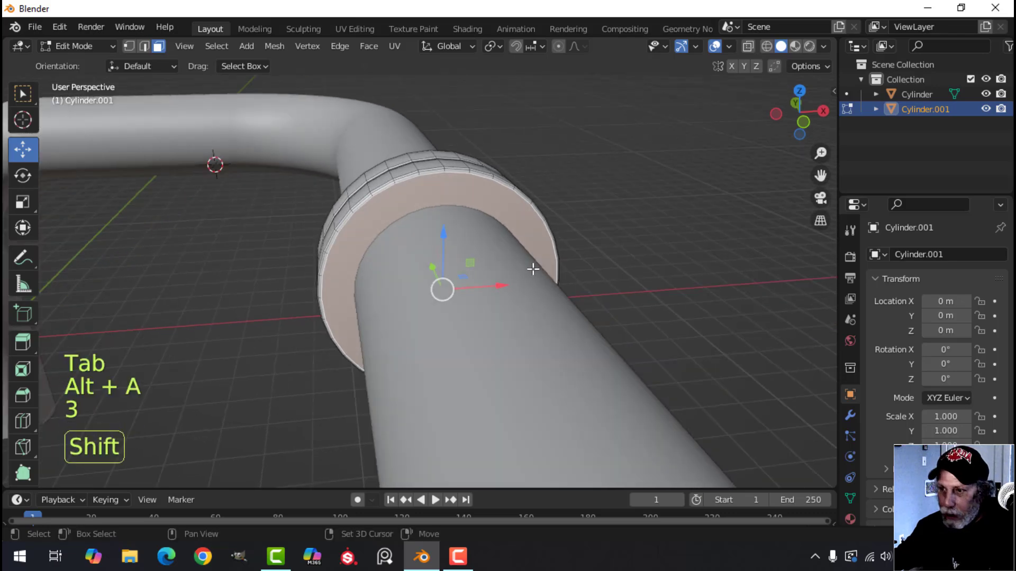
{"action": "key", "text": "shift+s"}
{"action": "left_click", "coordinate": [540, 357]}
{"action": "key", "text": "Tab"}
{"action": "middle_click_drag", "start_coordinate": [580, 310], "coordinate": [529, 194]}
{"action": "key", "text": "Tab"}
{"action": "scroll", "coordinate": [526, 251], "scroll_direction": "down", "scroll_amount": 3}
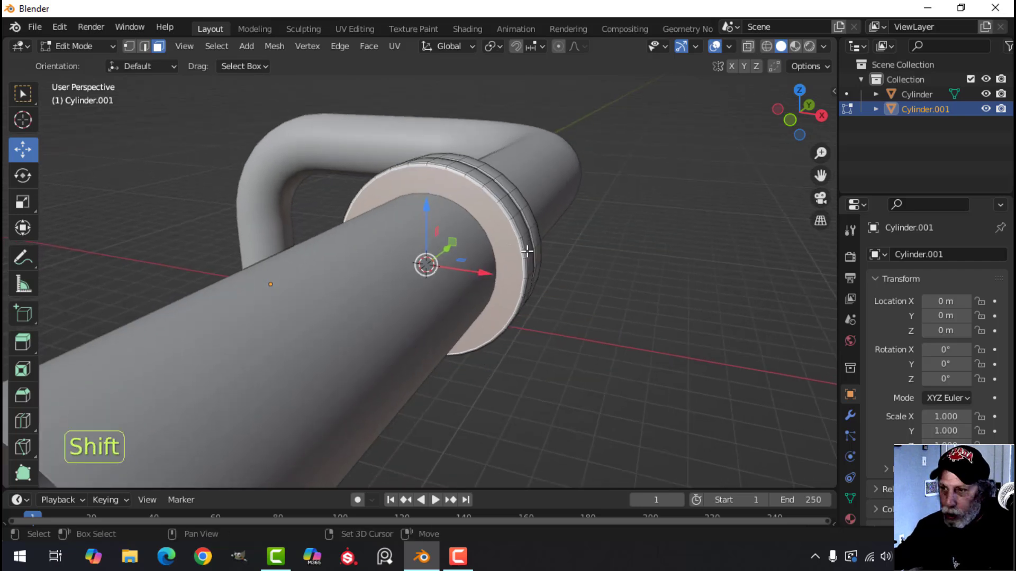
Duplicate the flange's outer end face, raise the copy about 2.5 m along Z and separate it into its own object.
{"action": "key", "text": "shift+d"}
{"action": "left_click_drag", "start_coordinate": [433, 209], "coordinate": [541, 436]}
{"action": "scroll", "coordinate": [591, 276], "scroll_direction": "down", "scroll_amount": 2}
{"action": "middle_click_drag", "start_coordinate": [591, 277], "coordinate": [564, 365], "text": "shift"}
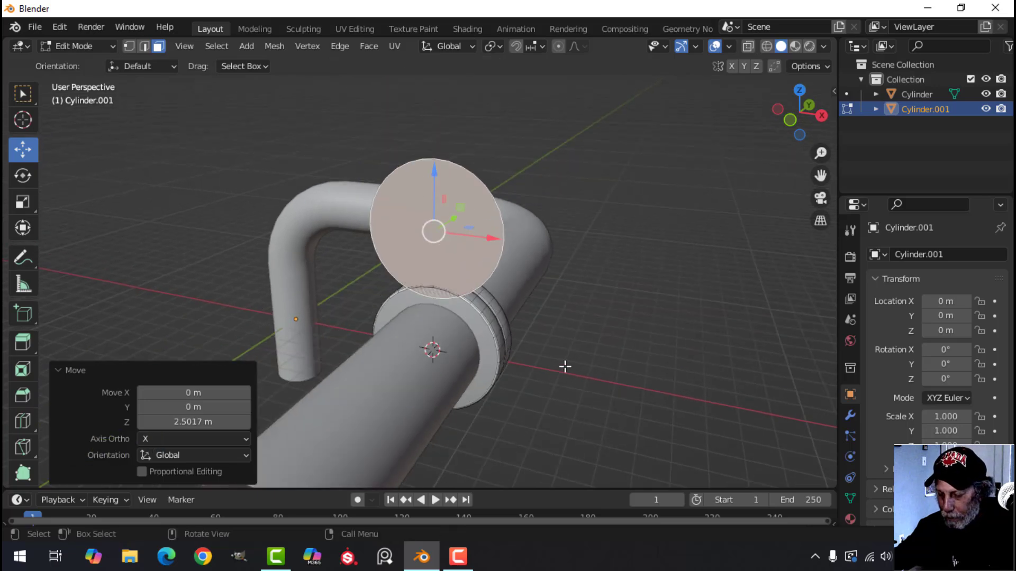
{"action": "key", "text": "p"}
{"action": "left_click", "coordinate": [564, 365]}
Scale the whole separated disc down to about 0.12 of its size.
{"action": "key", "text": "Tab"}
{"action": "left_click", "coordinate": [453, 232]}
{"action": "key", "text": "Tab"}
{"action": "key", "text": "a"}
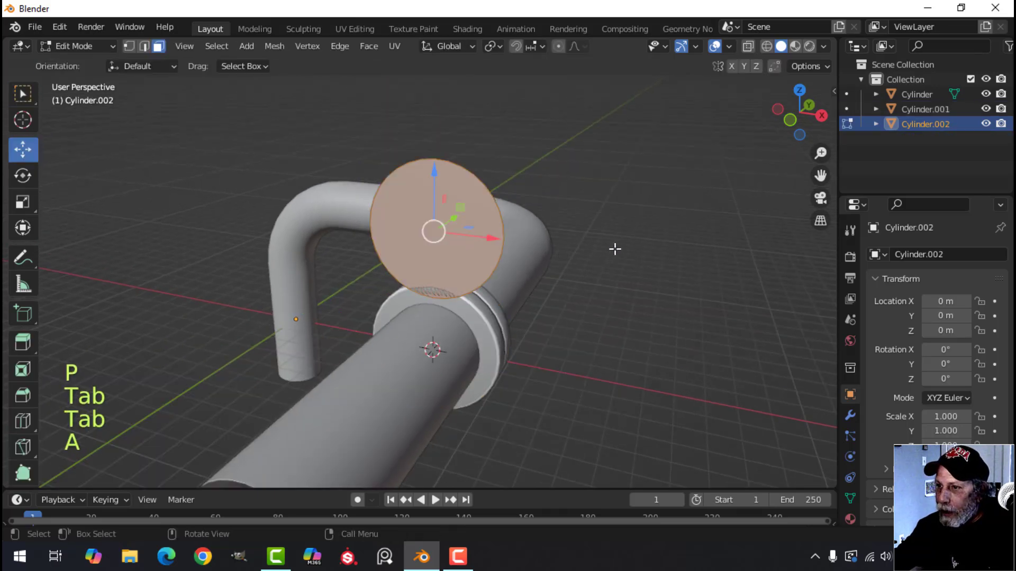
{"action": "key", "text": "s"}
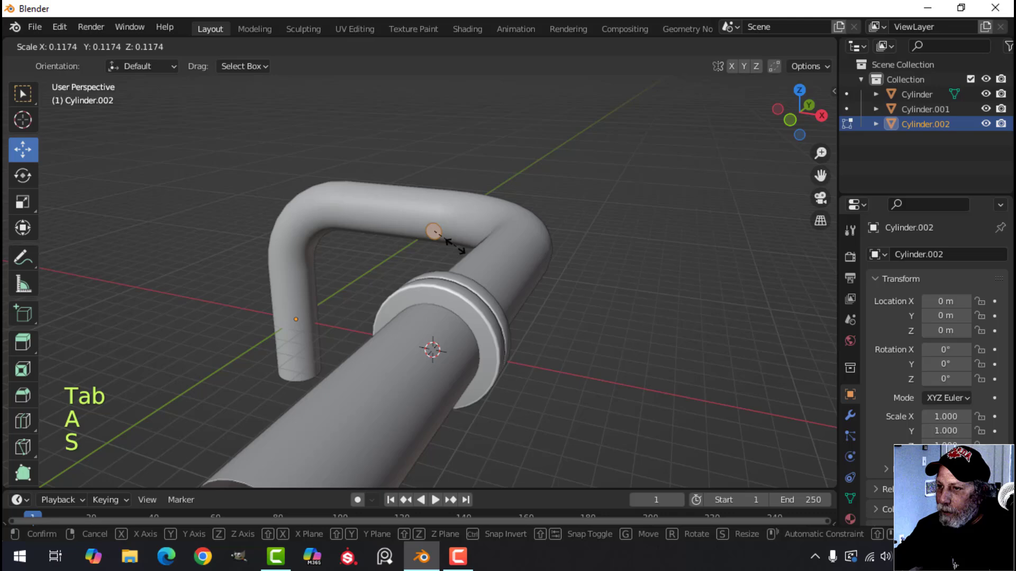
{"action": "left_click", "coordinate": [448, 240]}
Lower the small disc along Z onto the flange's exposed ring face and scale it to 0.818.
{"action": "left_click_drag", "start_coordinate": [439, 173], "coordinate": [451, 243]}
{"action": "scroll", "coordinate": [555, 265], "scroll_direction": "up", "scroll_amount": 3}
{"action": "key", "text": "s"}
{"action": "left_click", "coordinate": [551, 267]}
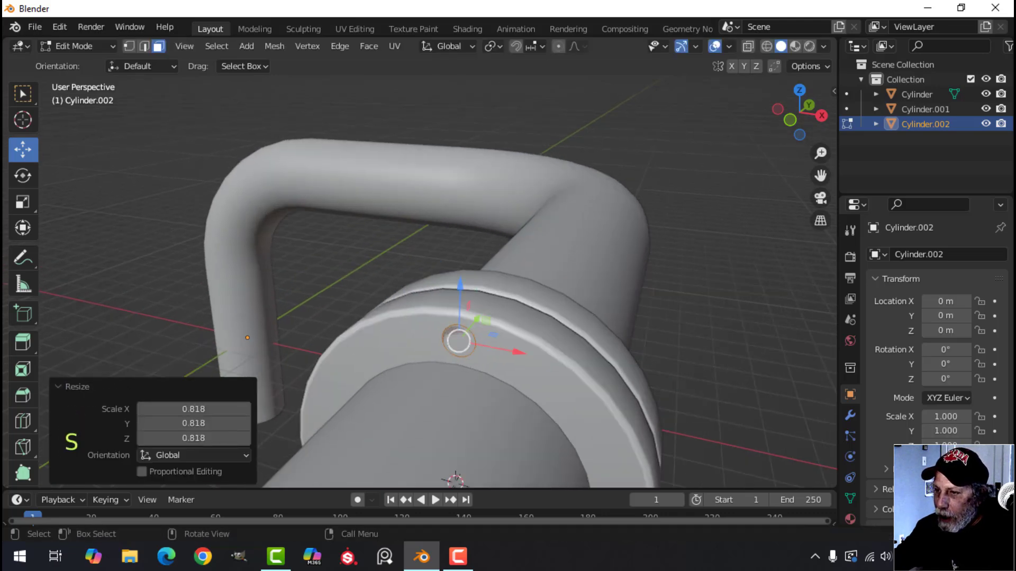
Move the small disc about -0.11 m along Y off the flange face and extrude it back along Y toward the flange.
{"action": "middle_click_drag", "start_coordinate": [553, 321], "coordinate": [494, 296]}
{"action": "left_click_drag", "start_coordinate": [451, 286], "coordinate": [436, 289]}
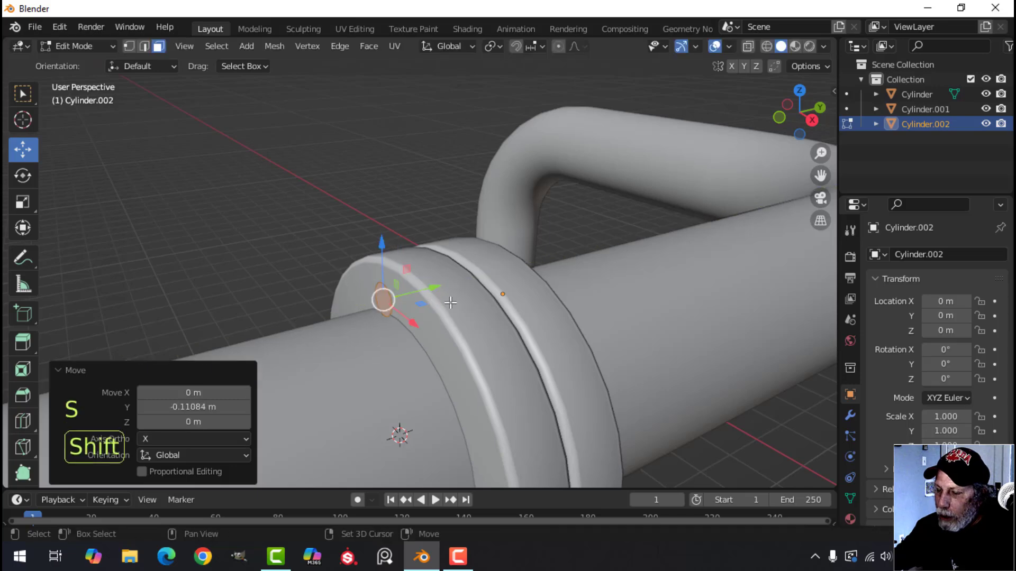
{"action": "middle_click_drag", "start_coordinate": [449, 300], "coordinate": [485, 299], "text": "shift"}
{"action": "middle_click_drag", "start_coordinate": [485, 299], "coordinate": [464, 305]}
{"action": "key", "text": "e"}
{"action": "left_click", "coordinate": [463, 306]}
{"action": "left_click_drag", "start_coordinate": [441, 288], "coordinate": [475, 285]}
Delete the bolt head's hidden back face and bevel its front rim.
{"action": "key", "text": "x"}
{"action": "left_click", "coordinate": [465, 290]}
{"action": "middle_click_drag", "start_coordinate": [461, 292], "coordinate": [536, 333]}
{"action": "scroll", "coordinate": [497, 291], "scroll_direction": "up", "scroll_amount": 1}
{"action": "key", "text": "ctrl+b"}
{"action": "left_click", "coordinate": [550, 292]}
Recalculate all of the bolt head's normals to the outside, then deselect everything.
{"action": "key", "text": "Tab"}
{"action": "key", "text": "Tab"}
{"action": "key", "text": "a"}
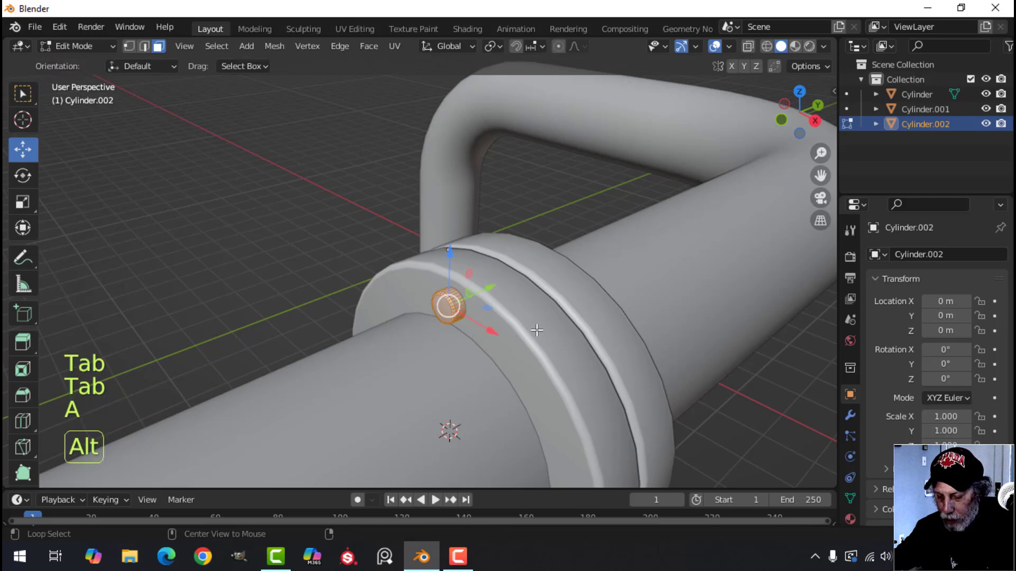
{"action": "key", "text": "alt+n"}
{"action": "left_click", "coordinate": [536, 329]}
{"action": "key", "text": "Tab"}
{"action": "middle_click_drag", "start_coordinate": [536, 329], "coordinate": [442, 223]}
{"action": "key", "text": "alt+a"}
{"action": "scroll", "coordinate": [427, 207], "scroll_direction": "up", "scroll_amount": 3}
{"action": "scroll", "coordinate": [425, 210], "scroll_direction": "down", "scroll_amount": 3}
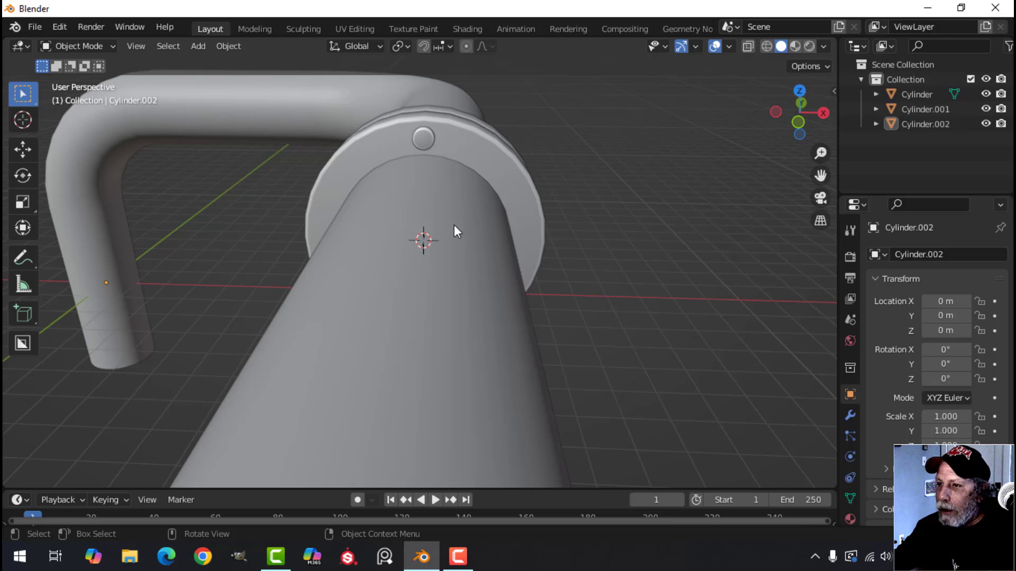
Select the entire bolt head mesh and set the transform pivot point to the 3D cursor, viewed from the front.
{"action": "left_click", "coordinate": [423, 144]}
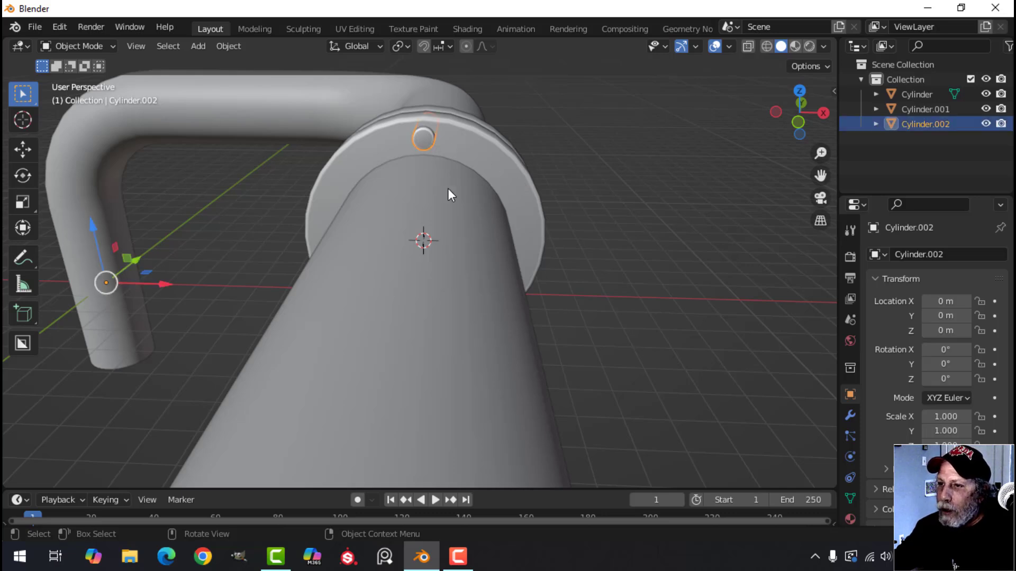
{"action": "key", "text": "Tab"}
{"action": "key", "text": "a"}
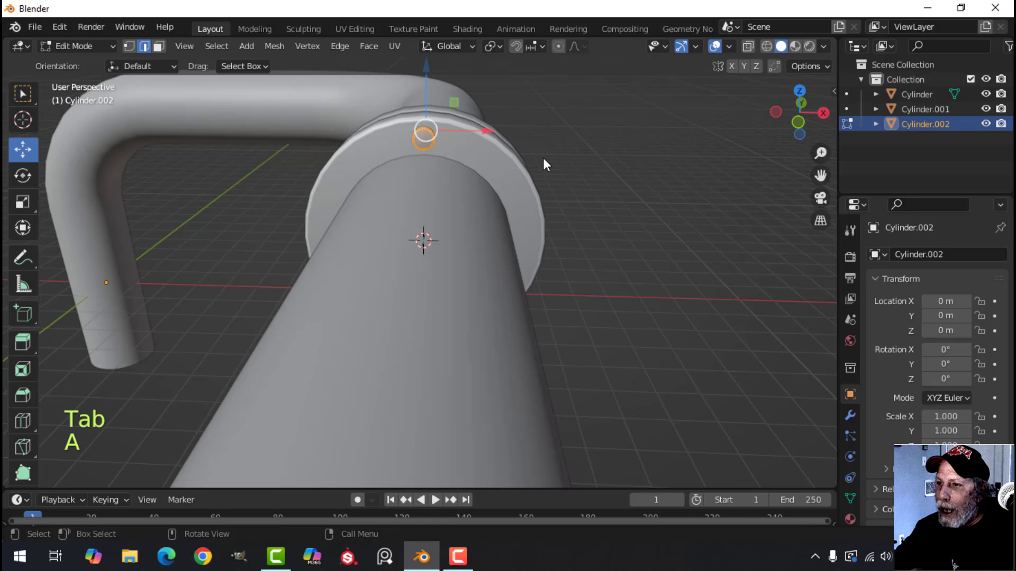
{"action": "left_click", "coordinate": [495, 46]}
{"action": "left_click", "coordinate": [524, 79]}
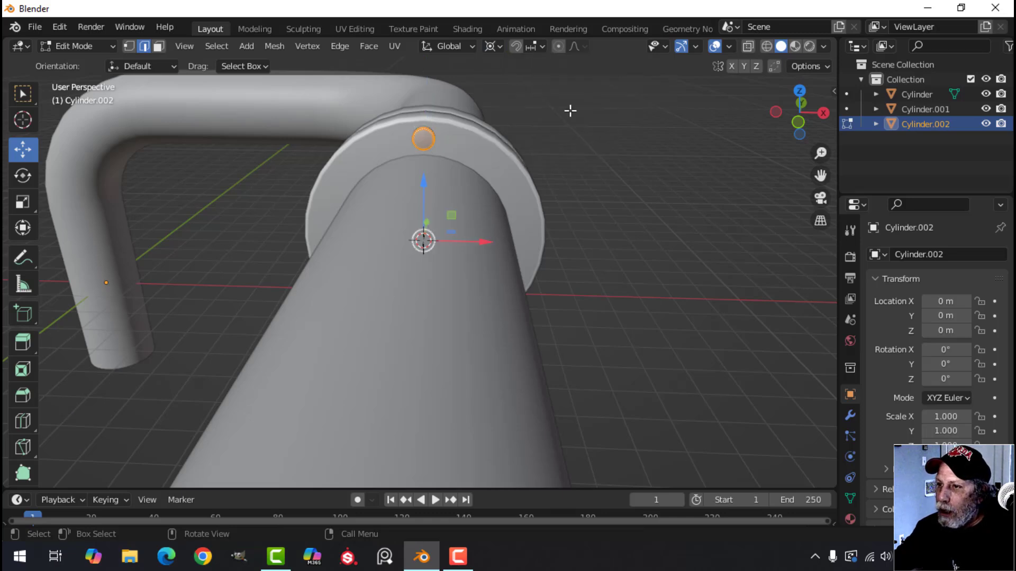
{"action": "key", "text": "KP_1"}
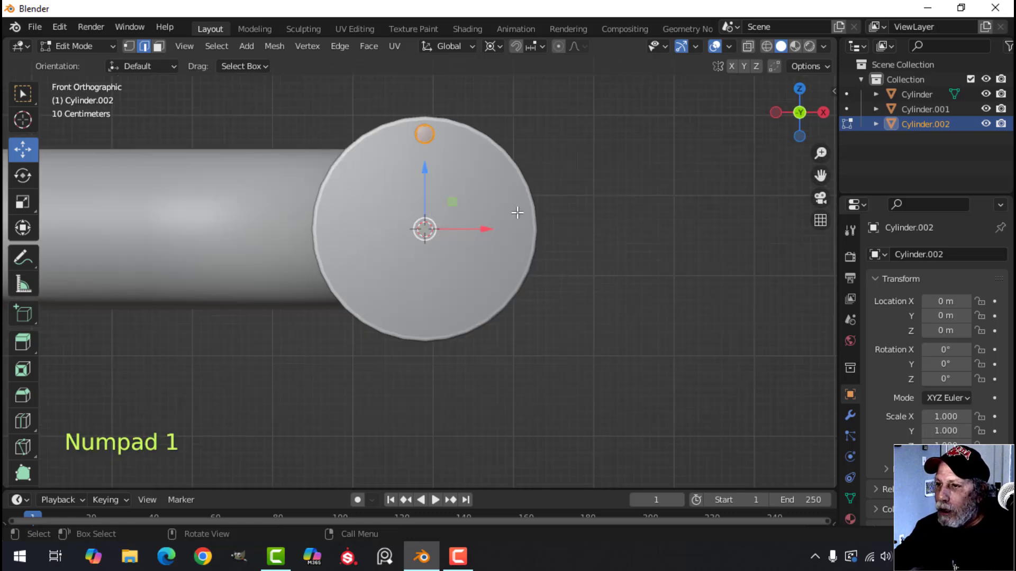
{"action": "key", "text": "r"}
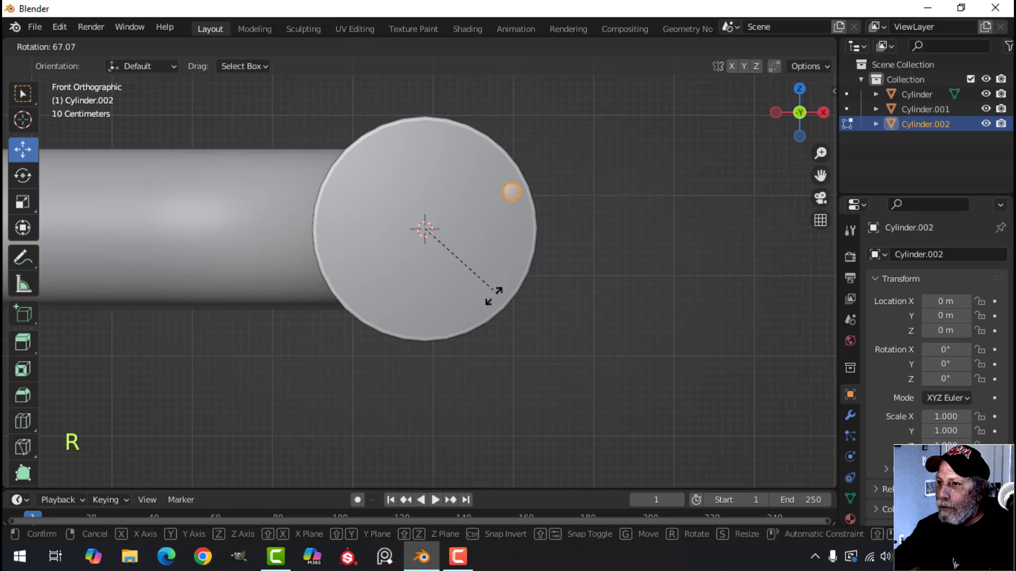
{"action": "key", "text": "Escape"}
{"action": "key", "text": "F1"}
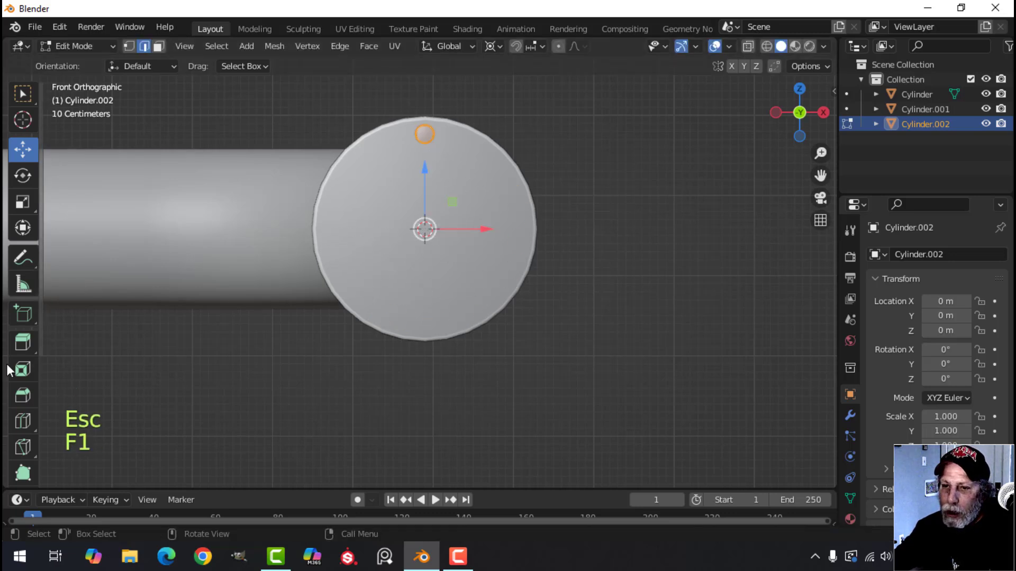
Spin the bolt head around the flange centre about the Y axis with Use Duplicates on, a 360° angle and 12 steps.
{"action": "scroll", "coordinate": [27, 347], "scroll_direction": "down", "scroll_amount": 5}
{"action": "left_click", "coordinate": [22, 350]}
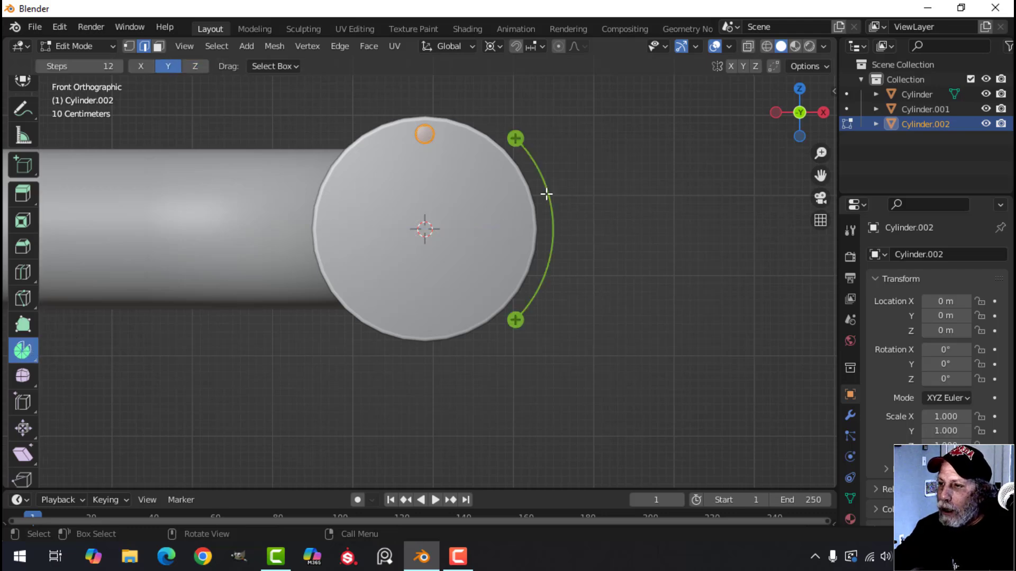
{"action": "left_click_drag", "start_coordinate": [515, 138], "coordinate": [317, 228]}
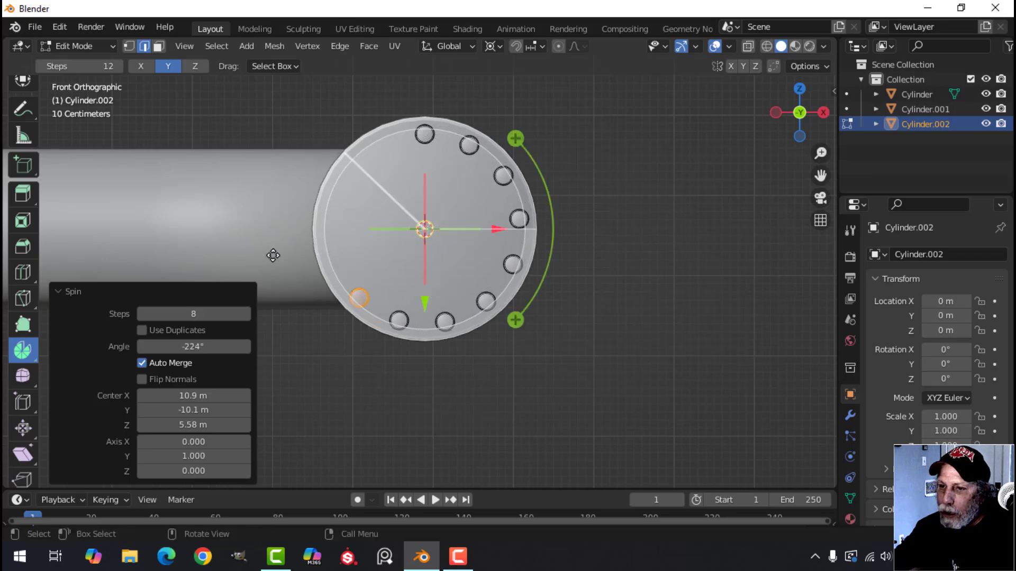
{"action": "left_click", "coordinate": [141, 329]}
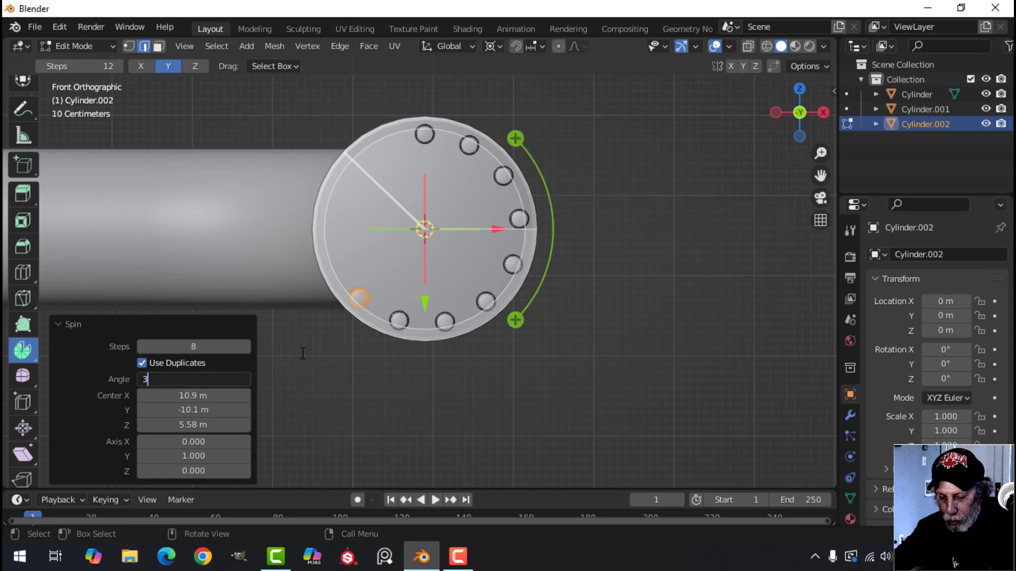
{"action": "key", "text": "Return"}
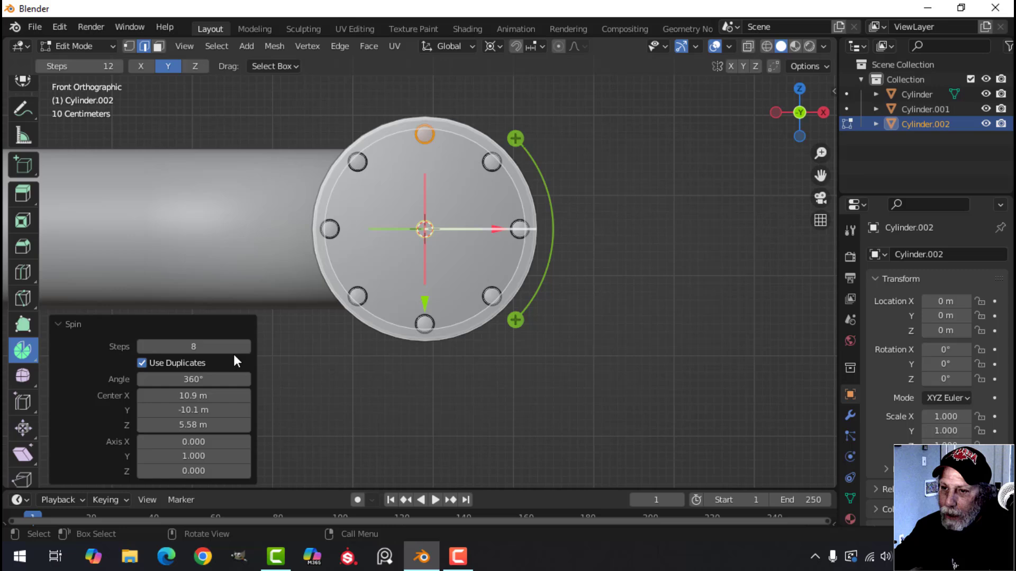
{"action": "left_click_drag", "start_coordinate": [193, 346], "coordinate": [219, 346], "text": "shift"}
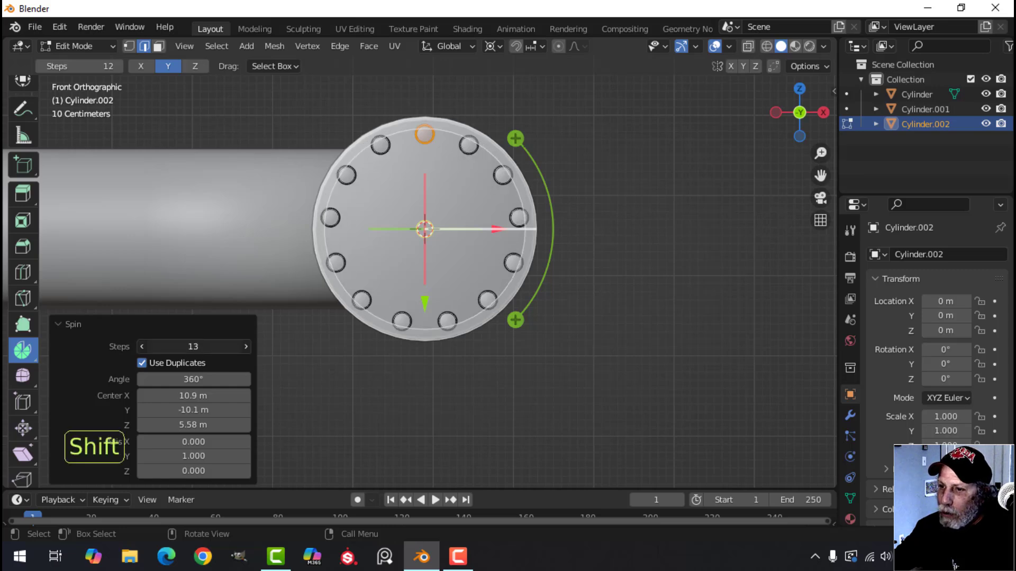
{"action": "left_click", "coordinate": [141, 347]}
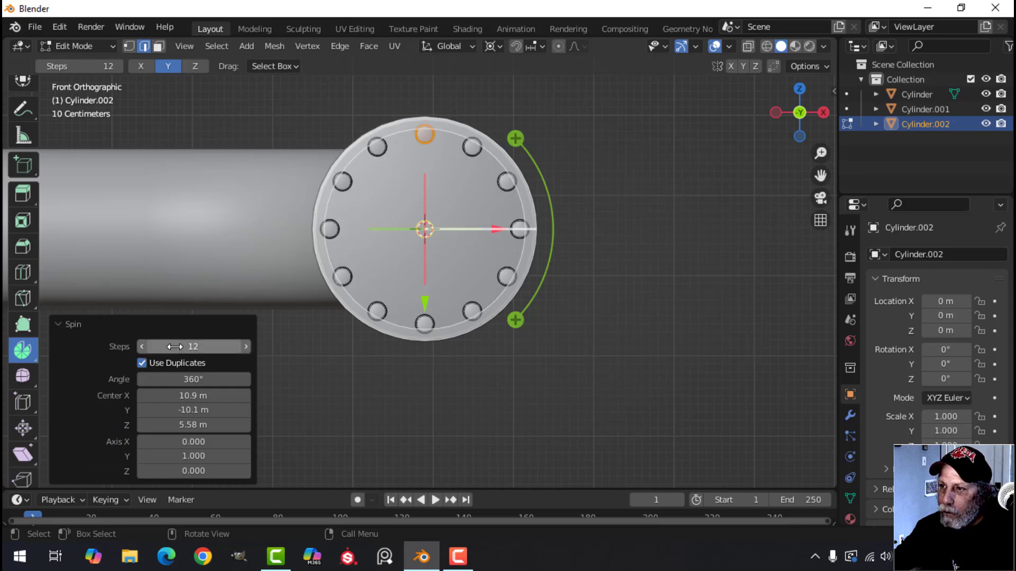
{"action": "middle_click_drag", "start_coordinate": [464, 336], "coordinate": [516, 328]}
{"action": "scroll", "coordinate": [509, 328], "scroll_direction": "up", "scroll_amount": 3}
{"action": "scroll", "coordinate": [549, 316], "scroll_direction": "down", "scroll_amount": 2}
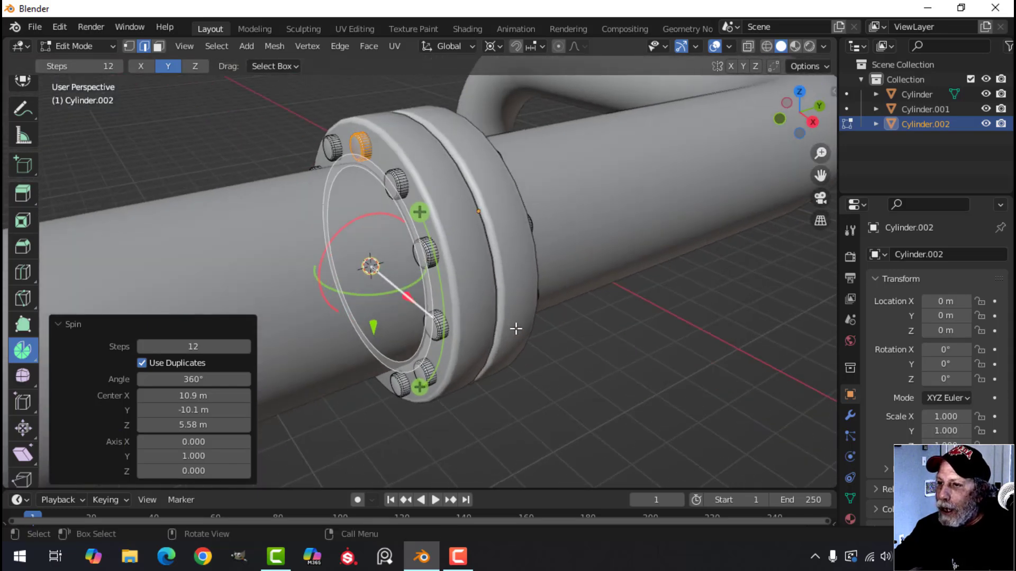
Merge the vertices of all the bolt heads by distance at 0.0001 m and return to Object Mode.
{"action": "key", "text": "a"}
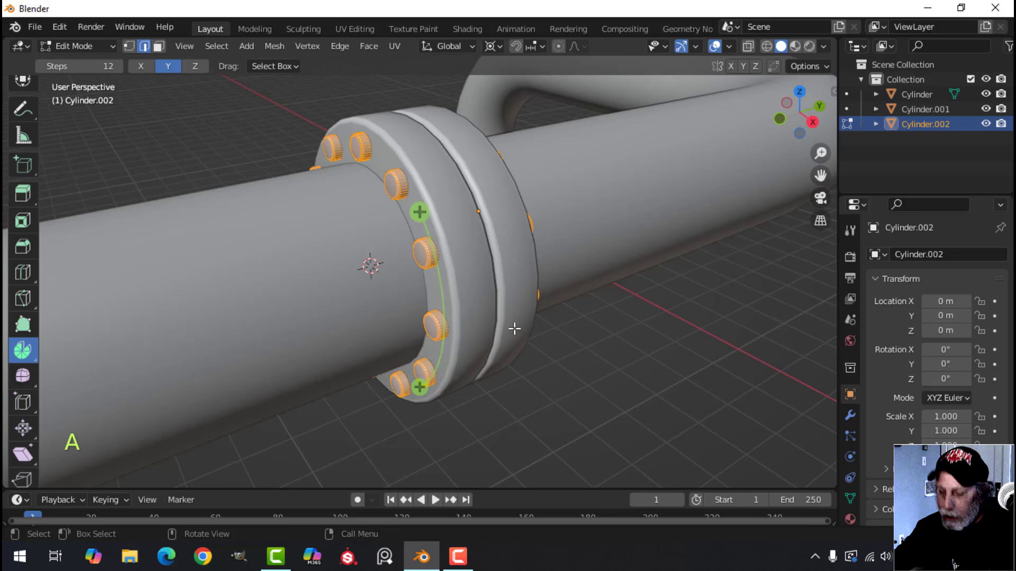
{"action": "key", "text": "m"}
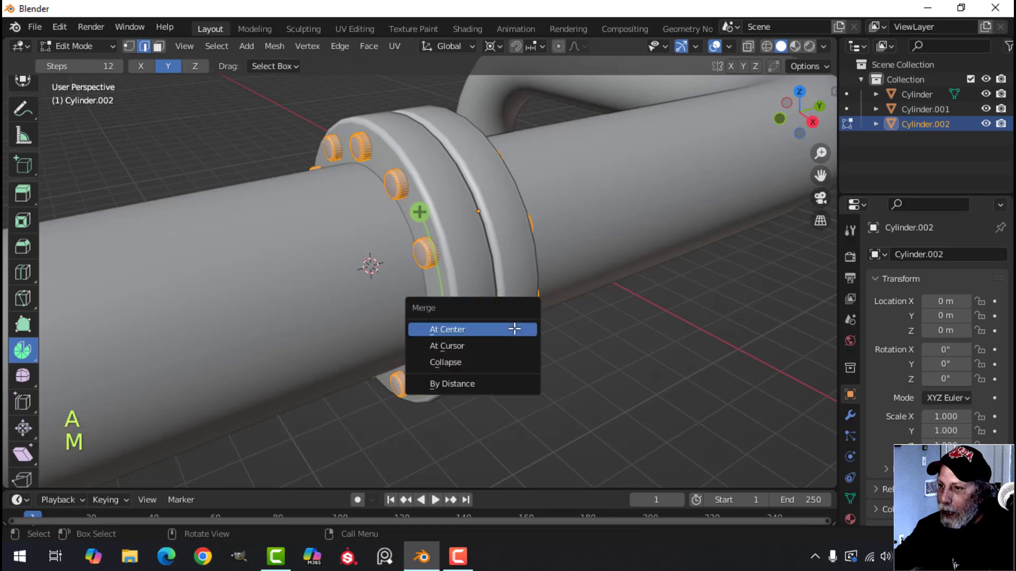
{"action": "left_click", "coordinate": [487, 378]}
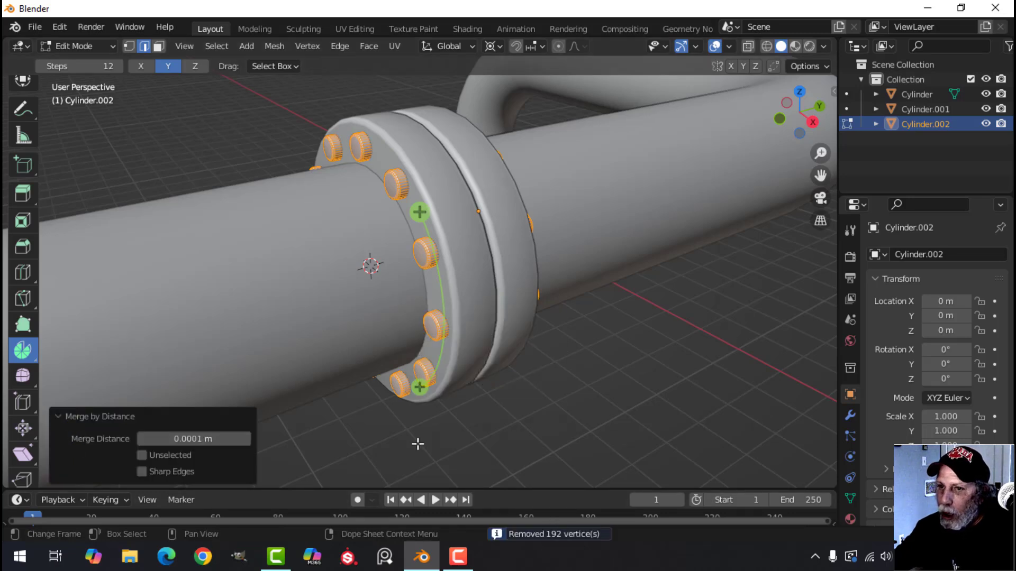
{"action": "scroll", "coordinate": [13, 161], "scroll_direction": "up", "scroll_amount": 5}
{"action": "left_click", "coordinate": [31, 148]}
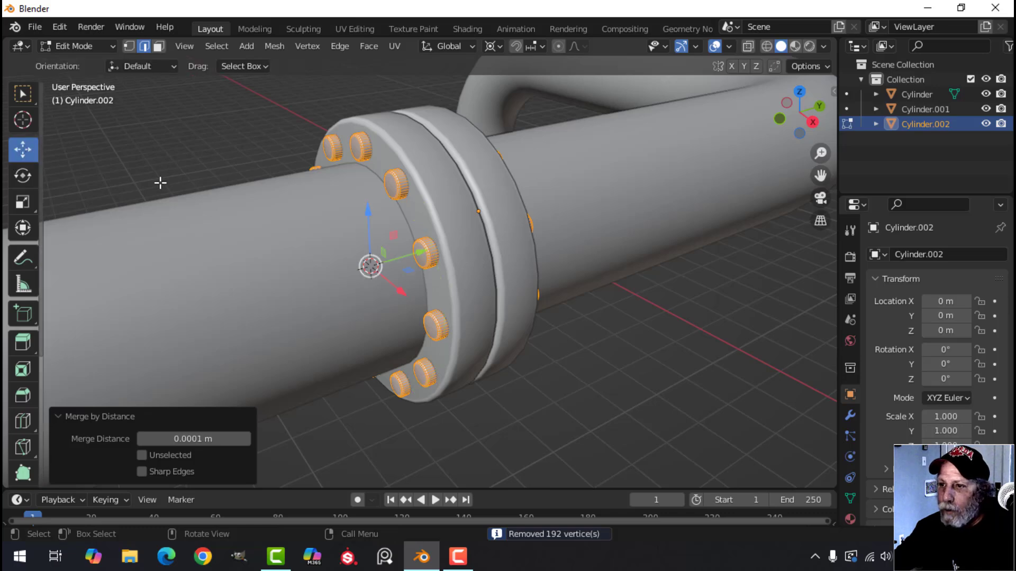
{"action": "key", "text": "Tab"}
Check the normals of the bolt heads with the Face Orientation overlay and turn it off again.
{"action": "middle_click_drag", "start_coordinate": [605, 246], "coordinate": [528, 231]}
{"action": "key", "text": "alt+a"}
{"action": "left_click", "coordinate": [729, 47]}
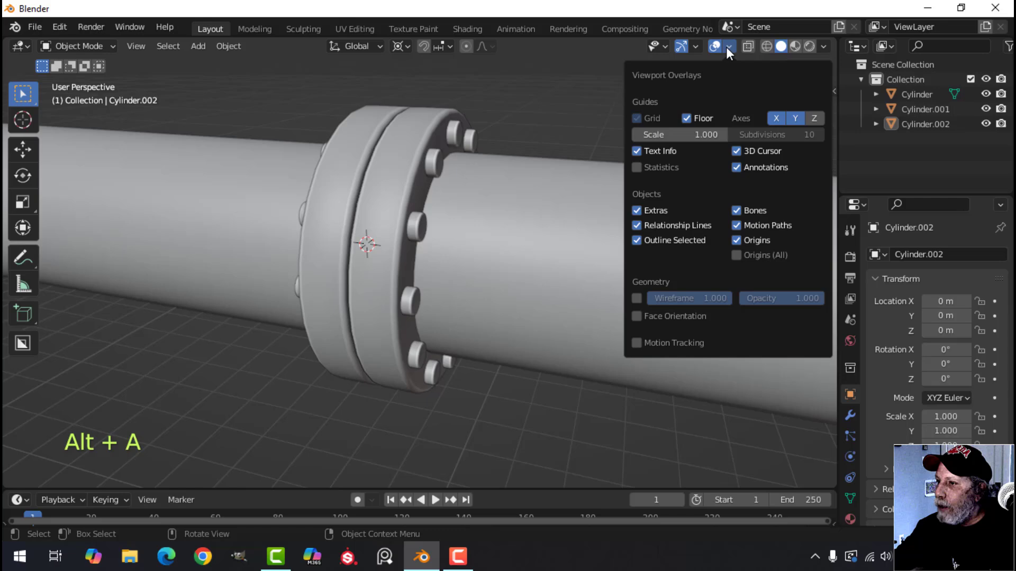
{"action": "left_click", "coordinate": [670, 317]}
{"action": "left_click", "coordinate": [669, 317]}
{"action": "scroll", "coordinate": [344, 282], "scroll_direction": "down", "scroll_amount": 5}
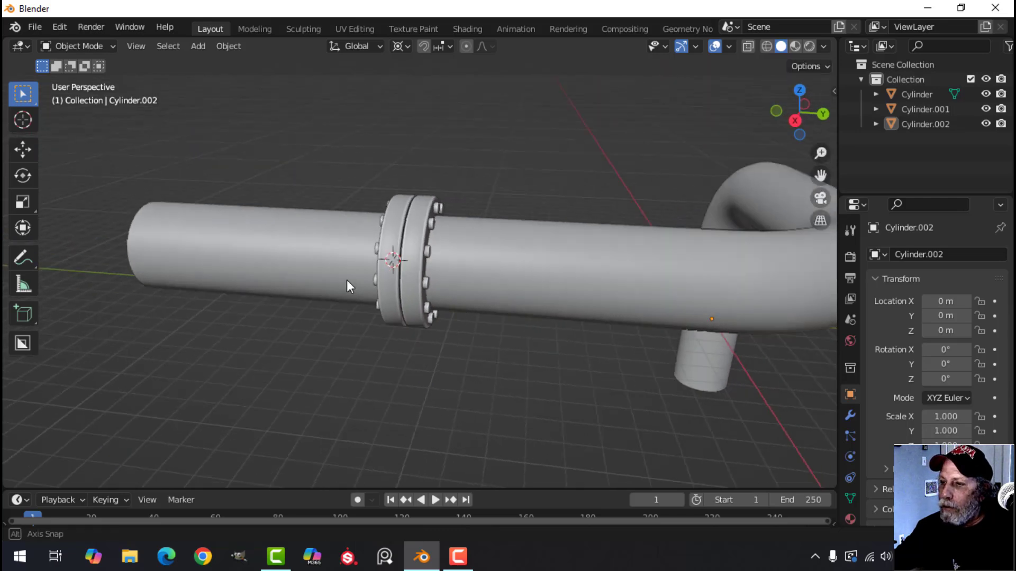
Join the flange and the ring of bolt heads into a single object.
{"action": "middle_click_drag", "start_coordinate": [347, 281], "coordinate": [392, 301]}
{"action": "scroll", "coordinate": [437, 272], "scroll_direction": "down", "scroll_amount": 2}
{"action": "scroll", "coordinate": [419, 292], "scroll_direction": "up", "scroll_amount": 1}
{"action": "scroll", "coordinate": [419, 292], "scroll_direction": "up", "scroll_amount": 3}
{"action": "scroll", "coordinate": [414, 261], "scroll_direction": "up", "scroll_amount": 2}
{"action": "left_click", "coordinate": [392, 241]}
{"action": "middle_click_drag", "start_coordinate": [392, 240], "coordinate": [417, 258]}
{"action": "left_click", "coordinate": [386, 233], "text": "shift"}
{"action": "key", "text": "ctrl+j"}
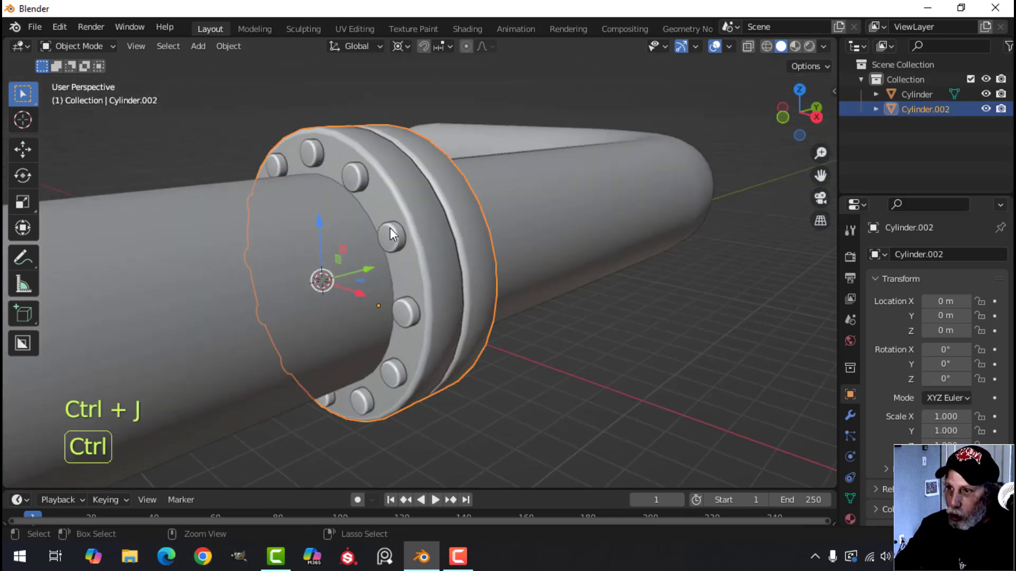
Duplicate the whole bolted flange mesh and move the copy about 9.01 m along Y.
{"action": "scroll", "coordinate": [423, 228], "scroll_direction": "down", "scroll_amount": 2}
{"action": "middle_click_drag", "start_coordinate": [439, 226], "coordinate": [626, 286]}
{"action": "key", "text": "Tab"}
{"action": "key", "text": "a"}
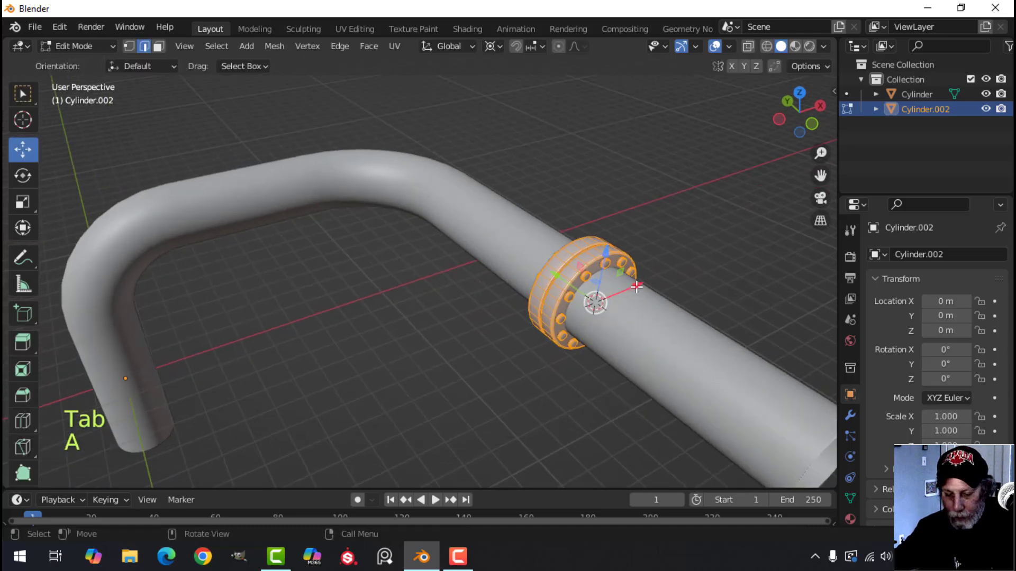
{"action": "key", "text": "shift+d"}
{"action": "right_click", "coordinate": [626, 286]}
{"action": "left_click_drag", "start_coordinate": [565, 274], "coordinate": [357, 172]}
Rotate the copied flange 90° about the Z axis in the top view.
{"action": "key", "text": "KP_7"}
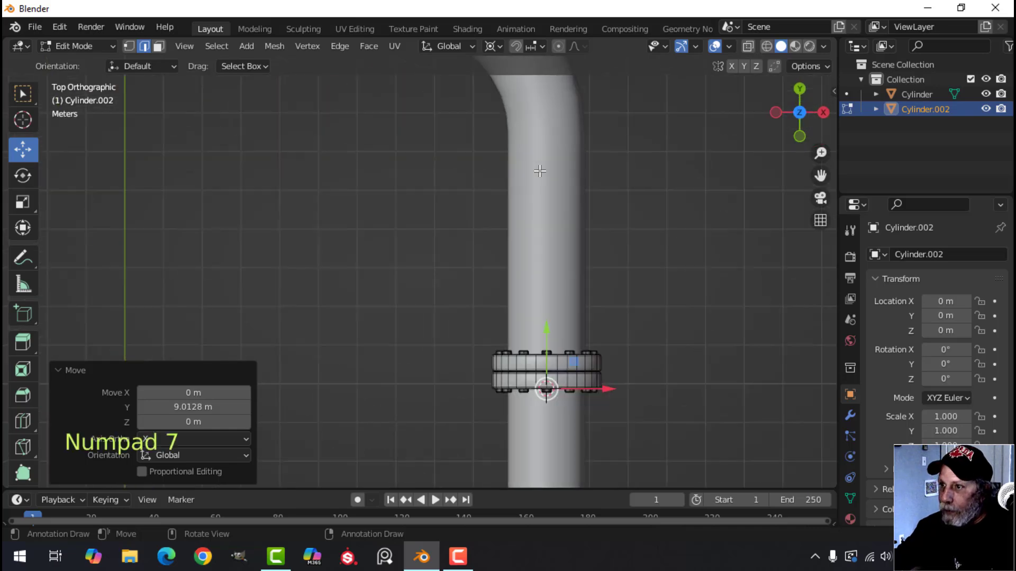
{"action": "scroll", "coordinate": [604, 190], "scroll_direction": "down", "scroll_amount": 4}
{"action": "type", "text": "r90"}
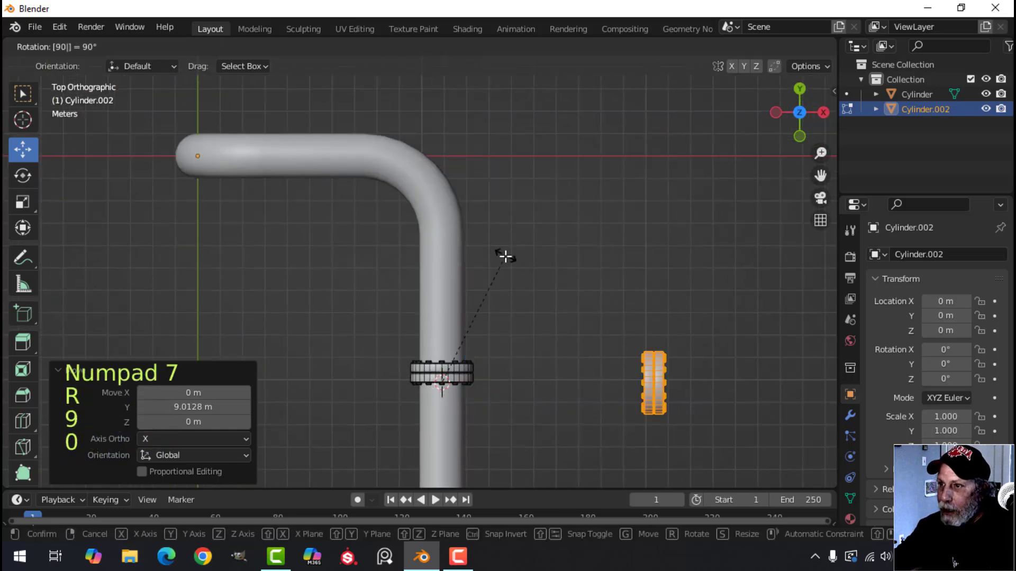
{"action": "left_click", "coordinate": [506, 257]}
Set the pivot point to Median Point and move the flange copy about -15.88 m in X and 10.23 m in Y onto the pipe's X-direction run.
{"action": "left_click", "coordinate": [493, 46]}
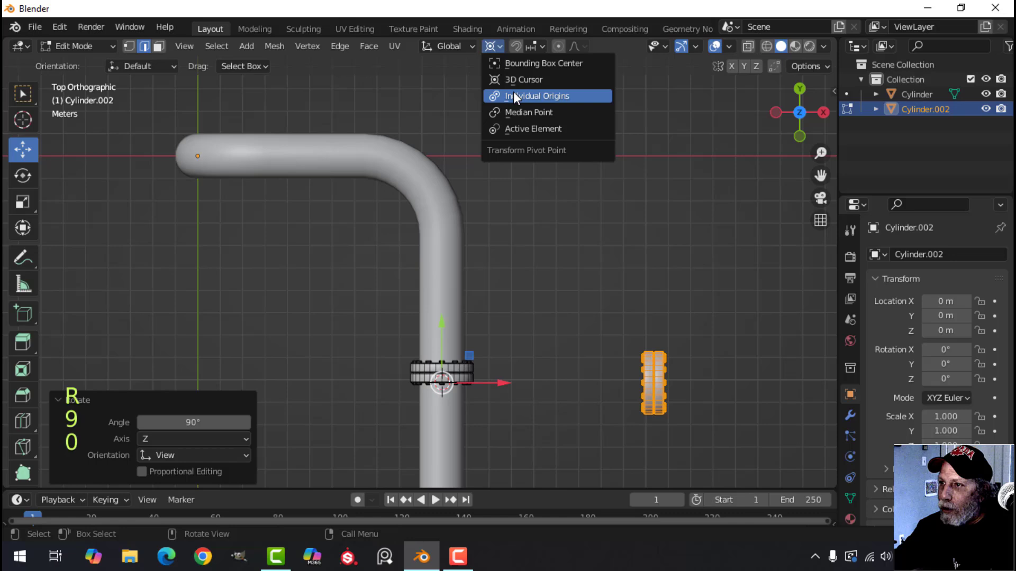
{"action": "left_click", "coordinate": [514, 79]}
{"action": "left_click", "coordinate": [494, 45]}
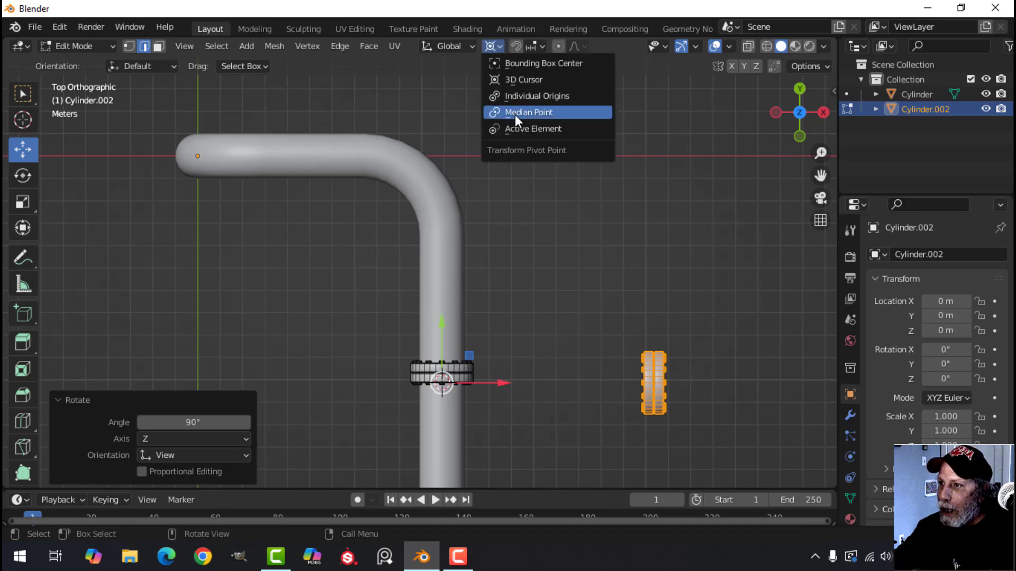
{"action": "left_click", "coordinate": [517, 112]}
{"action": "key", "text": "g"}
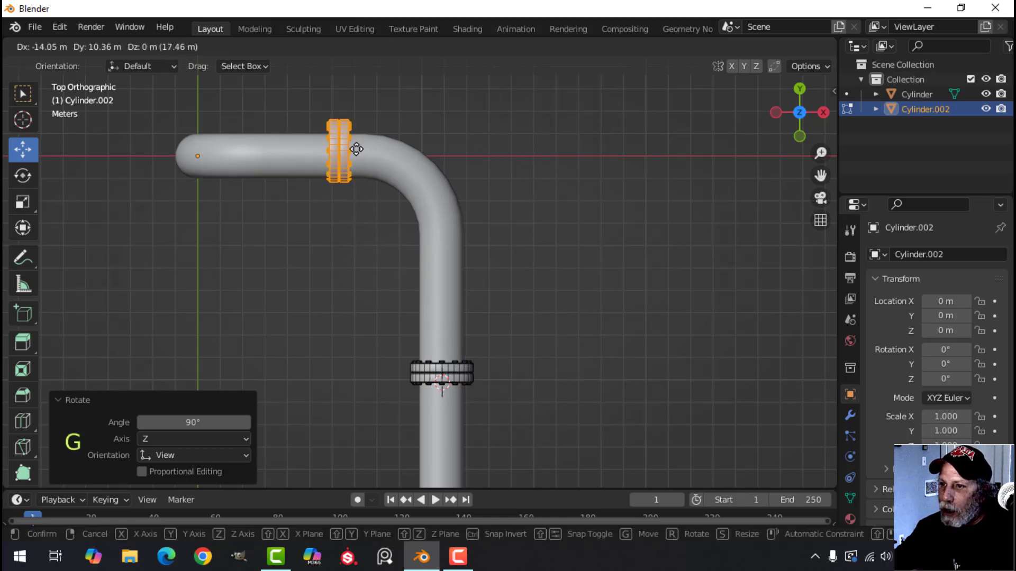
{"action": "left_click", "coordinate": [315, 151]}
Centre the flange copy around the pipe by moving it about -0.106 m along Y.
{"action": "middle_click_drag", "start_coordinate": [360, 201], "coordinate": [516, 142]}
{"action": "scroll", "coordinate": [431, 265], "scroll_direction": "up", "scroll_amount": 2}
{"action": "middle_click_drag", "start_coordinate": [430, 265], "coordinate": [541, 86], "text": "shift"}
{"action": "middle_click_drag", "start_coordinate": [449, 245], "coordinate": [445, 207]}
{"action": "middle_click_drag", "start_coordinate": [445, 207], "coordinate": [463, 243]}
{"action": "scroll", "coordinate": [427, 213], "scroll_direction": "up", "scroll_amount": 1}
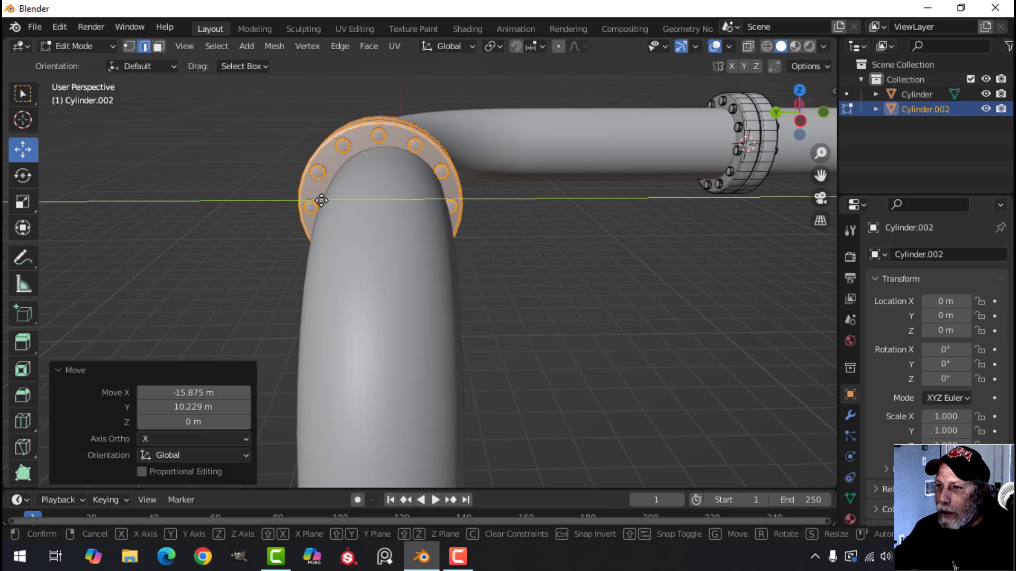
{"action": "left_click_drag", "start_coordinate": [321, 200], "coordinate": [327, 199]}
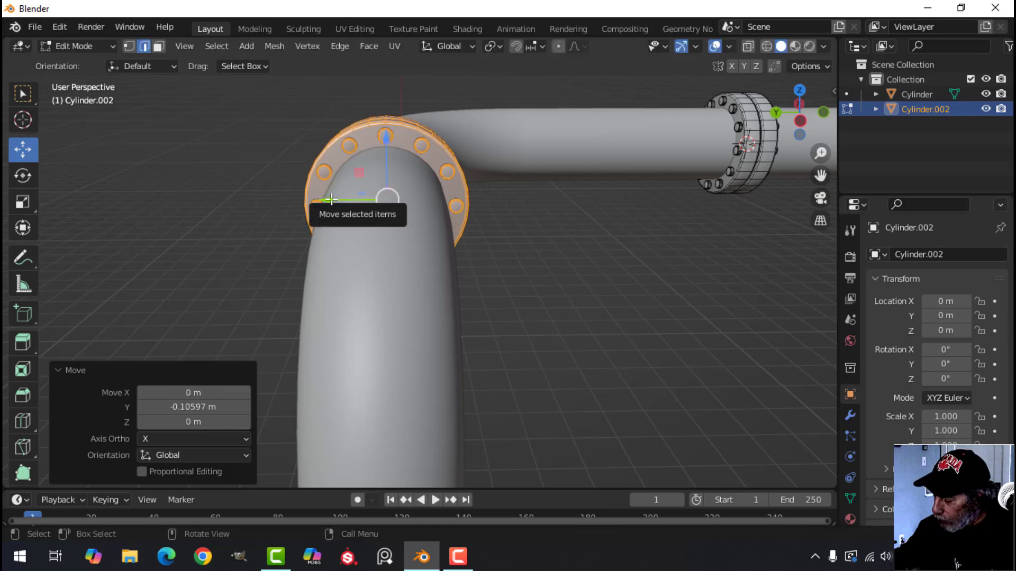
Return to Object Mode, deselect everything and look over the pipe with both flanges.
{"action": "key", "text": "ctrl+KP_3"}
{"action": "key", "text": "Tab"}
{"action": "middle_click_drag", "start_coordinate": [556, 188], "coordinate": [434, 275]}
{"action": "key", "text": "alt+a"}
{"action": "scroll", "coordinate": [586, 274], "scroll_direction": "down", "scroll_amount": 3}
{"action": "scroll", "coordinate": [421, 268], "scroll_direction": "up", "scroll_amount": 4}
{"action": "scroll", "coordinate": [328, 219], "scroll_direction": "down", "scroll_amount": 3}
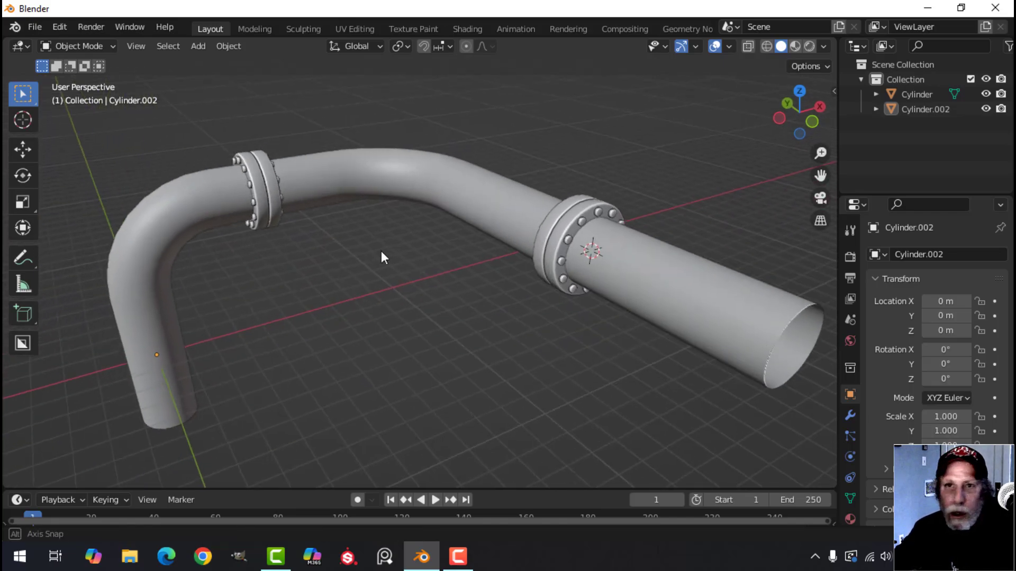